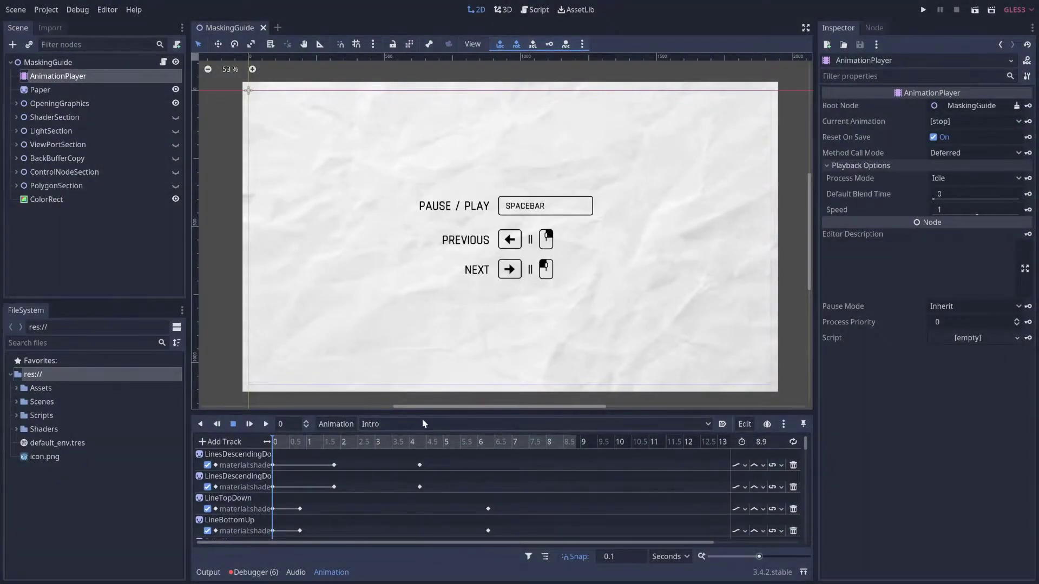
- Load the Step3 animation in the Animation panel and play it
{"action": "left_click", "coordinate": [423, 423]}
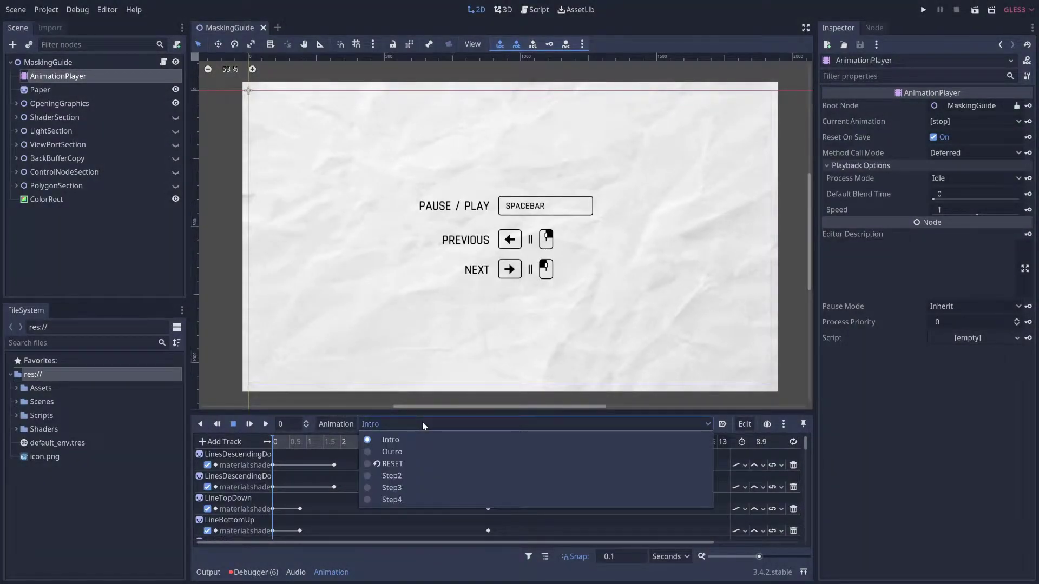
{"action": "left_click", "coordinate": [410, 489]}
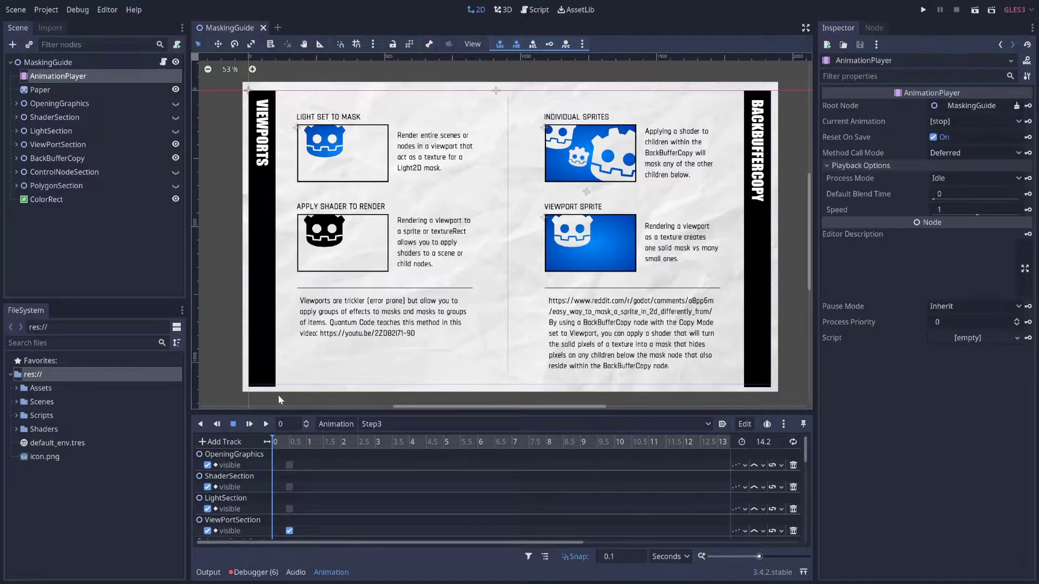
{"action": "left_click", "coordinate": [251, 424]}
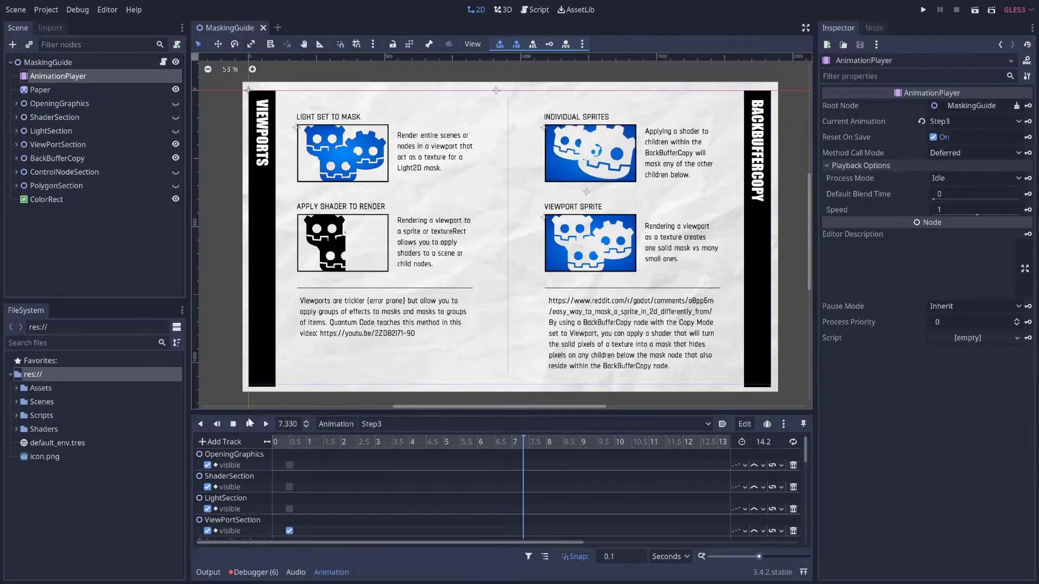
- Stop playback, load Step4, and scrub its timeline to about 11.7 to show Mix & Match
{"action": "left_click", "coordinate": [249, 423]}
{"action": "left_click", "coordinate": [403, 425]}
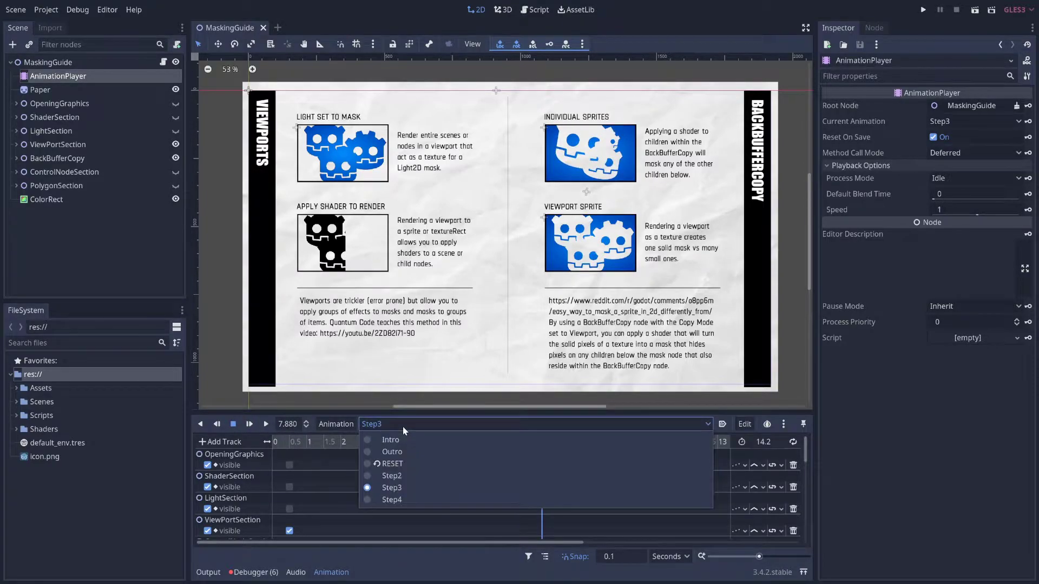
{"action": "left_click", "coordinate": [406, 499]}
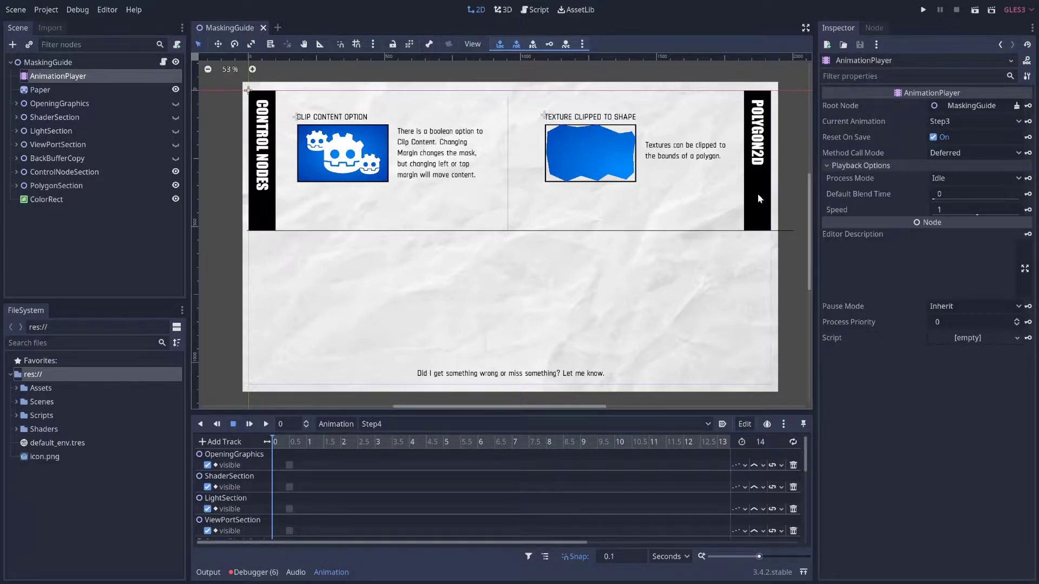
{"action": "left_click_drag", "start_coordinate": [503, 445], "coordinate": [746, 442]}
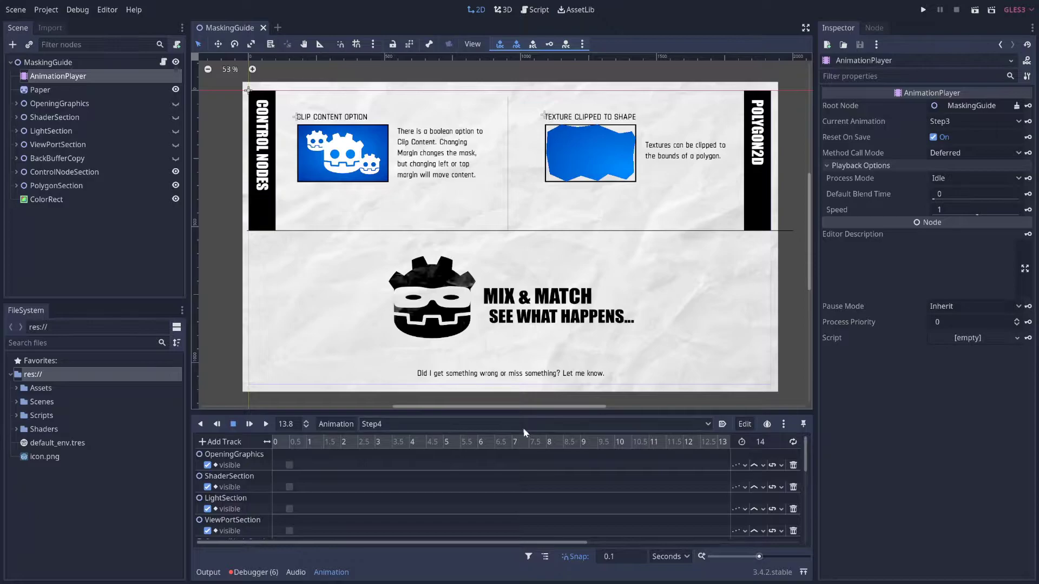
- Reload the Step3 animation and hide the ColorRect overlay node
{"action": "left_click", "coordinate": [481, 423]}
{"action": "left_click", "coordinate": [458, 488]}
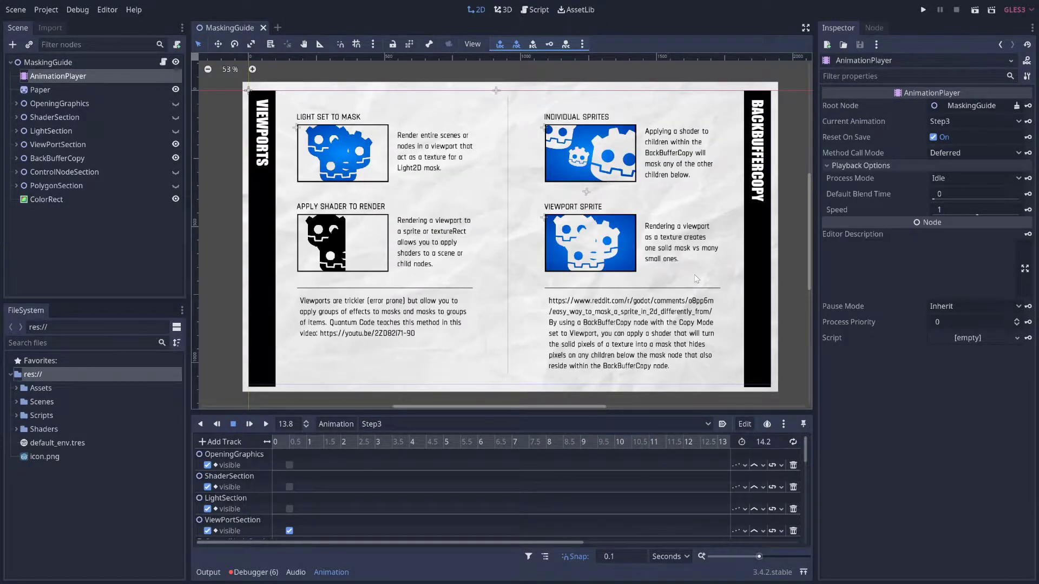
{"action": "middle_click_drag", "start_coordinate": [693, 268], "coordinate": [676, 276]}
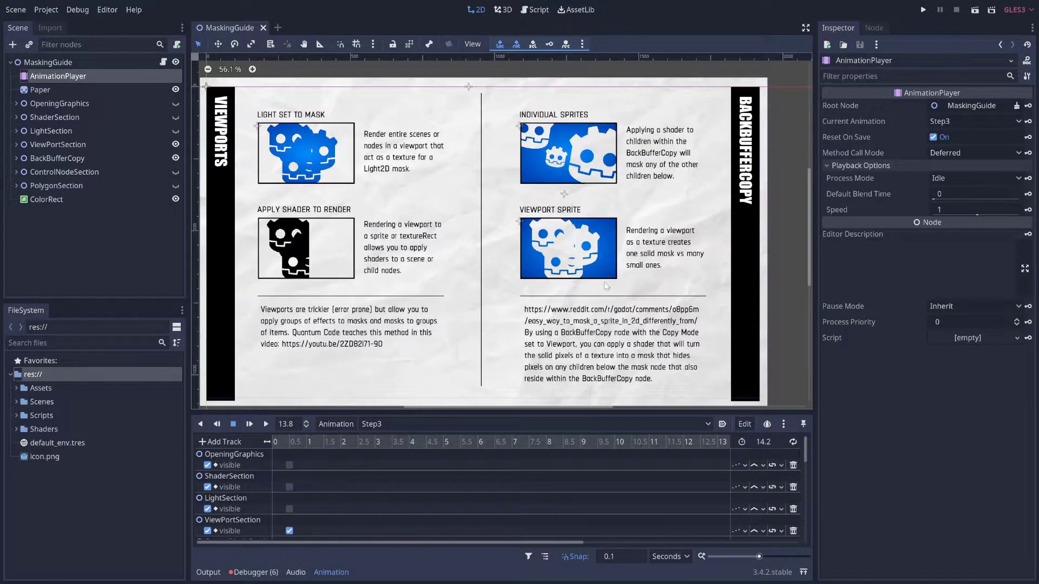
{"action": "scroll", "coordinate": [612, 278], "scroll_direction": "up", "scroll_amount": 1}
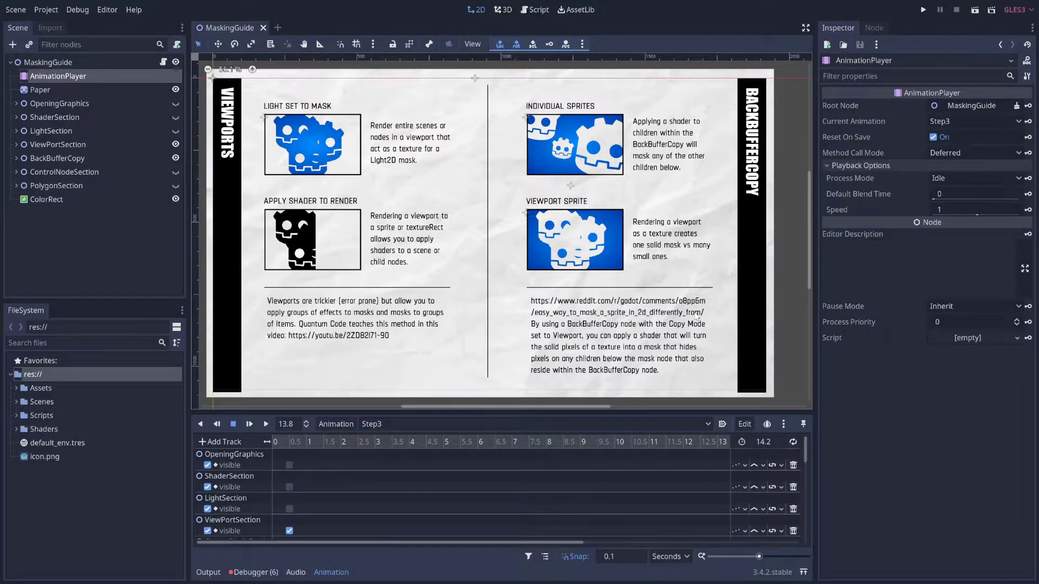
{"action": "left_click", "coordinate": [566, 307]}
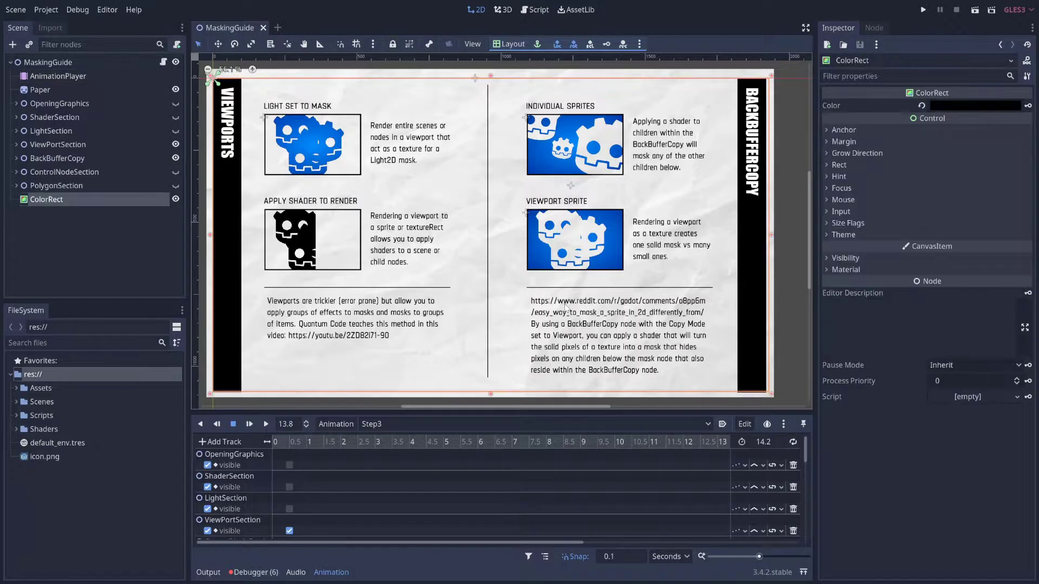
{"action": "left_click", "coordinate": [176, 199]}
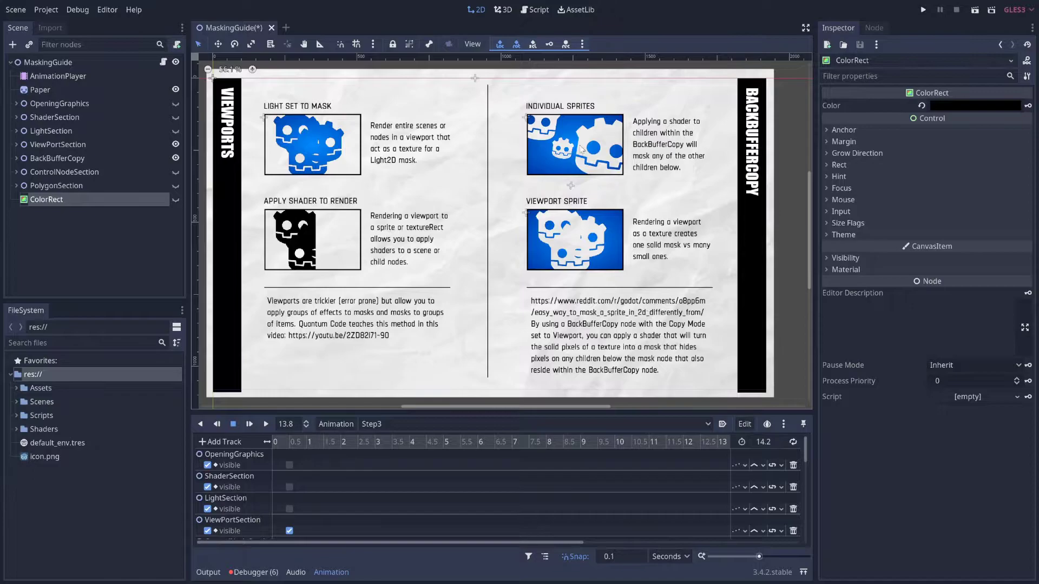
- Select the BackBufferCopy node and collapse Node2D in the Scene tree
{"action": "left_click", "coordinate": [598, 146]}
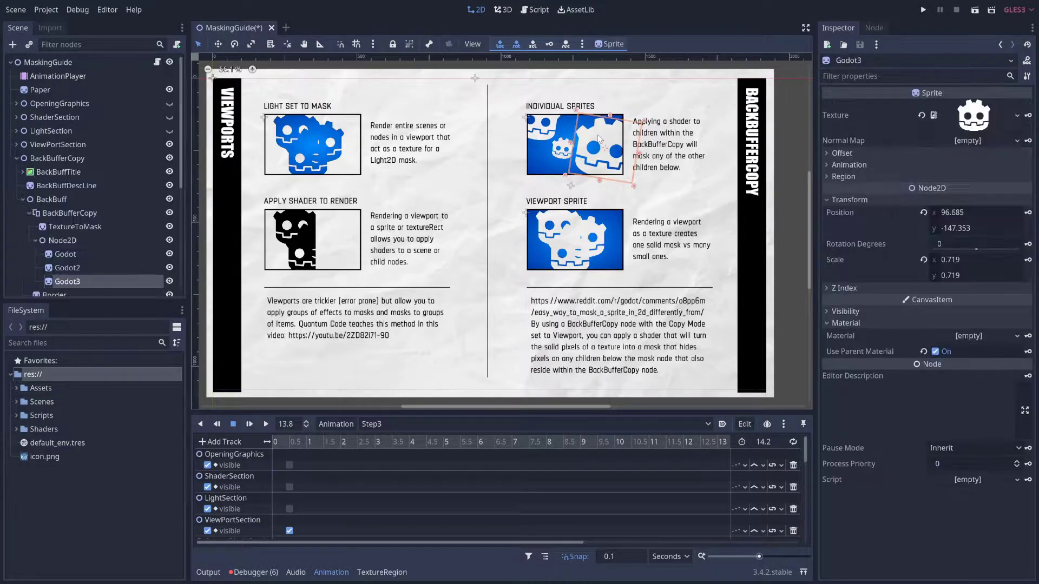
{"action": "left_click", "coordinate": [57, 215]}
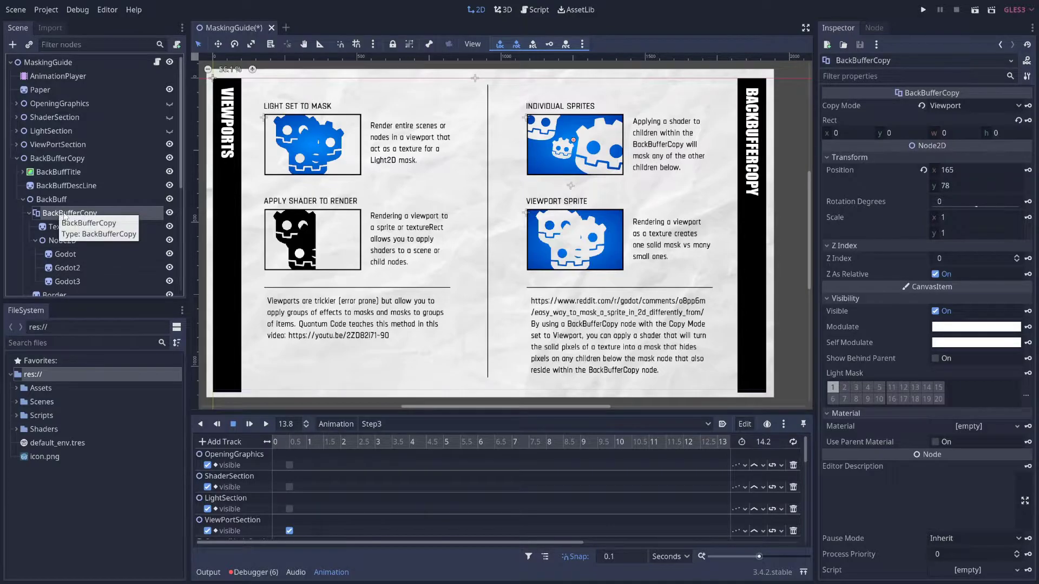
{"action": "left_click", "coordinate": [34, 241]}
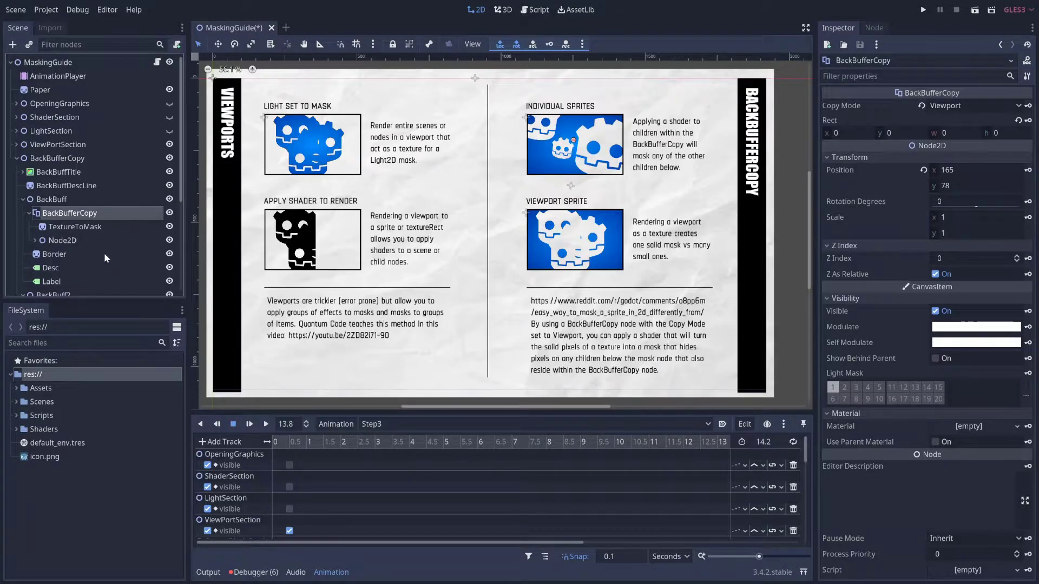
{"action": "scroll", "coordinate": [574, 217], "scroll_direction": "up", "scroll_amount": 5}
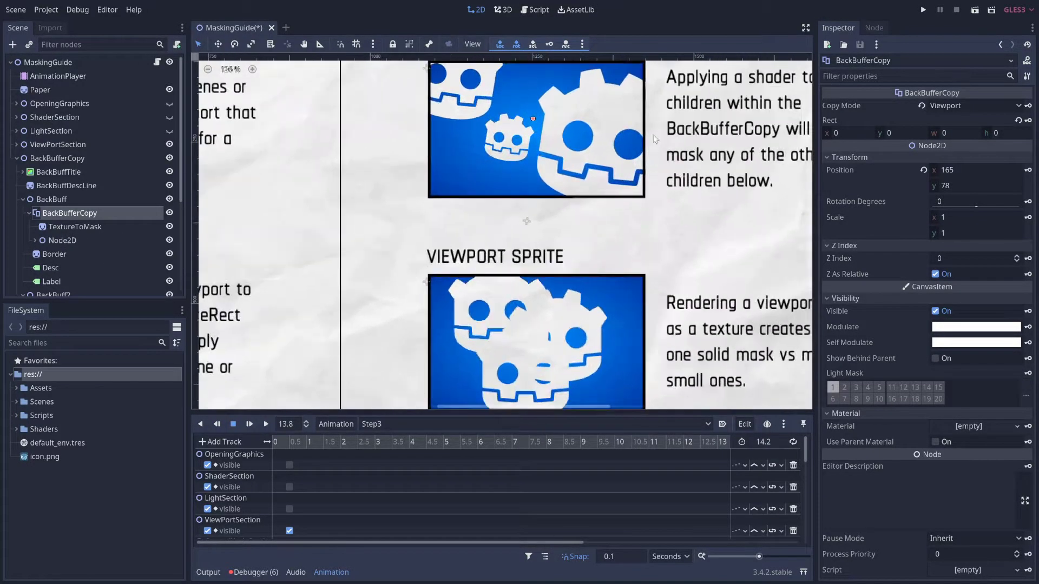
{"action": "scroll", "coordinate": [573, 218], "scroll_direction": "up", "scroll_amount": 1}
{"action": "scroll", "coordinate": [574, 218], "scroll_direction": "up", "scroll_amount": 1}
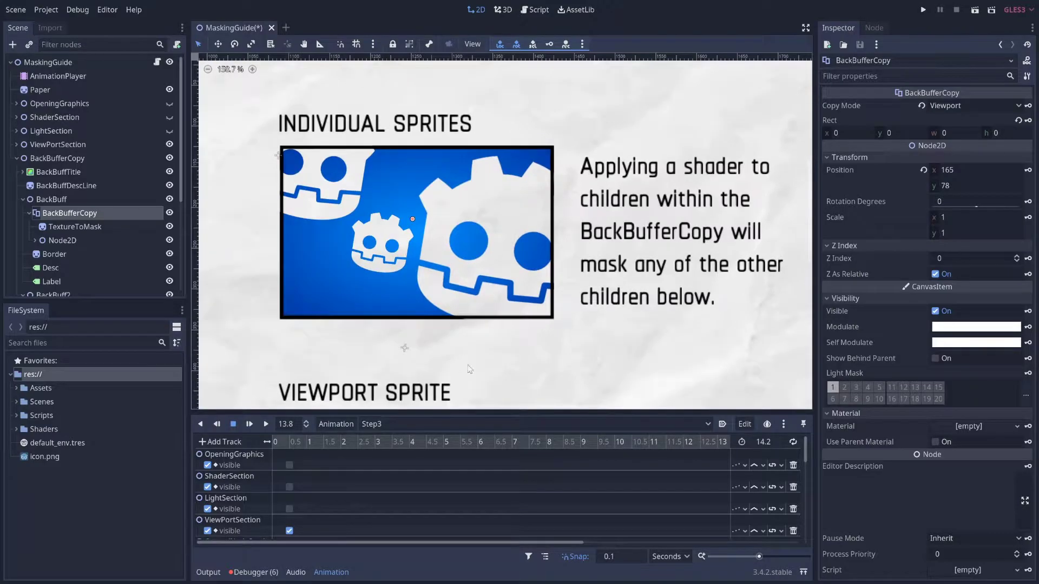
- Close the animation panel, select TextureToMask, and toggle its visibility off and back on
{"action": "left_click", "coordinate": [330, 572]}
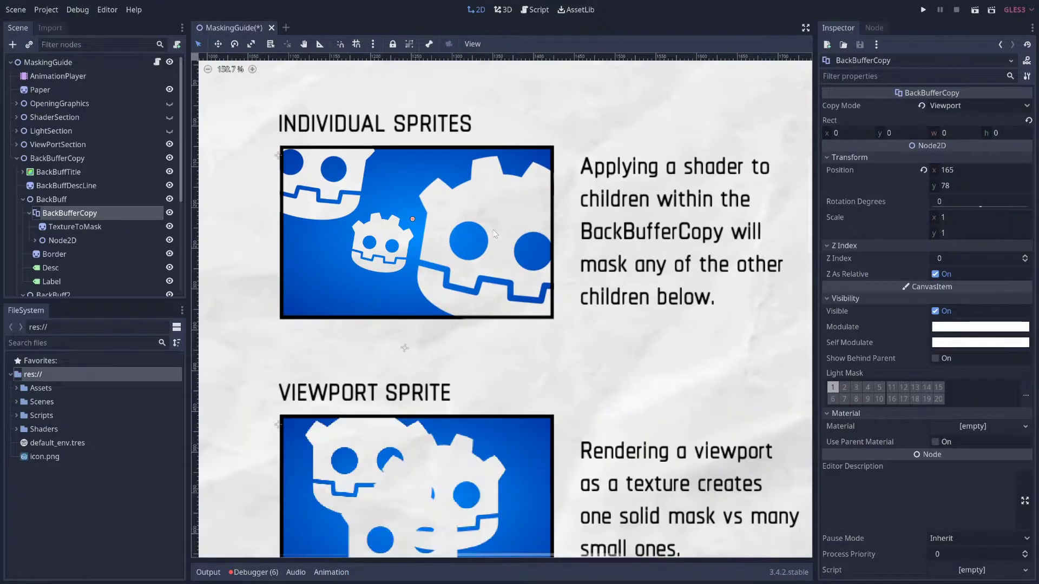
{"action": "left_click", "coordinate": [72, 231]}
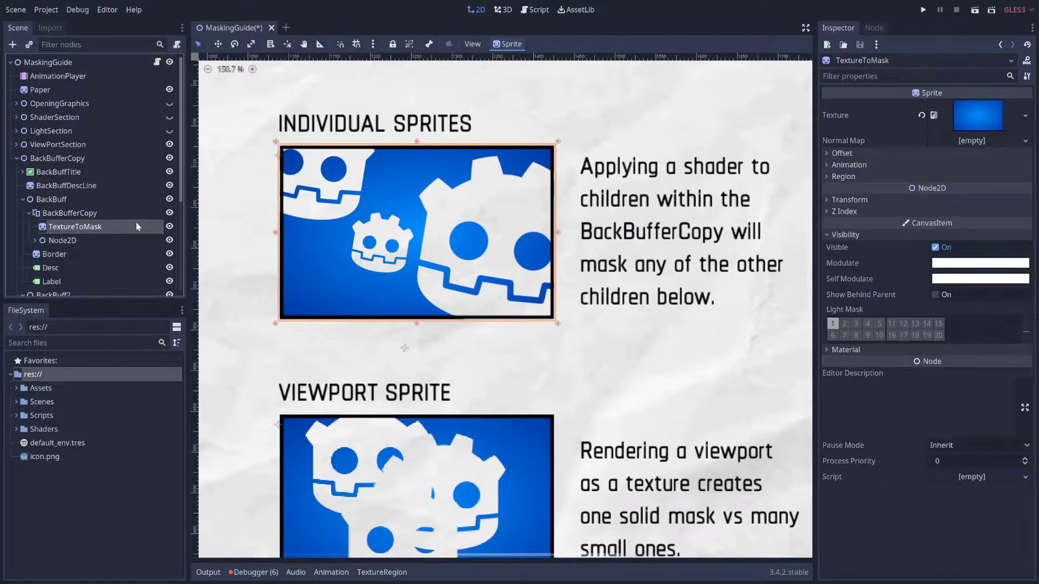
{"action": "left_click", "coordinate": [170, 226]}
{"action": "left_click", "coordinate": [170, 226]}
- Select Node2D, browse its Godot sprites, and enable Invert Mask in its shader parameters
{"action": "left_click", "coordinate": [67, 243]}
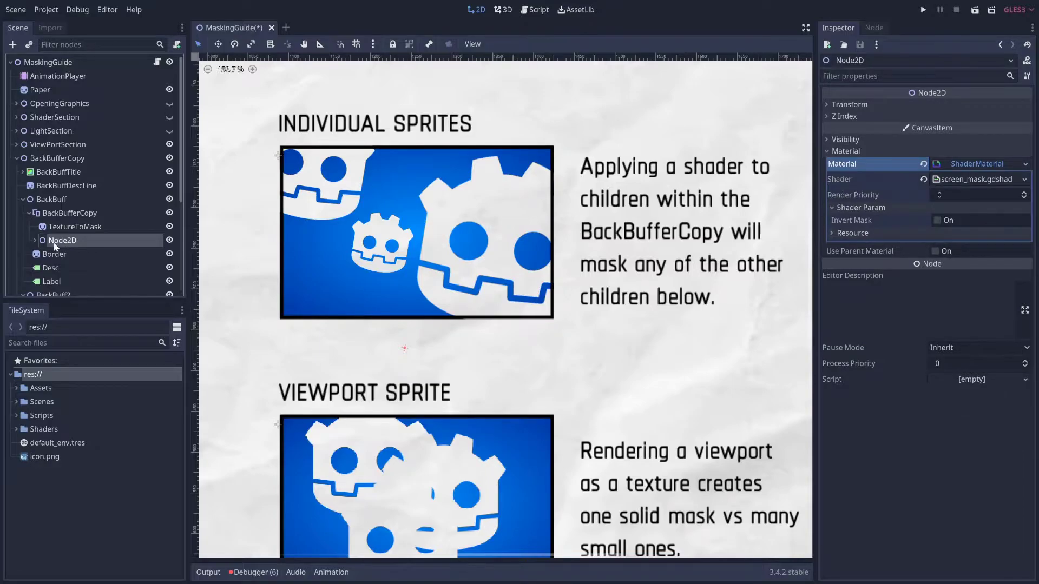
{"action": "left_click", "coordinate": [39, 243]}
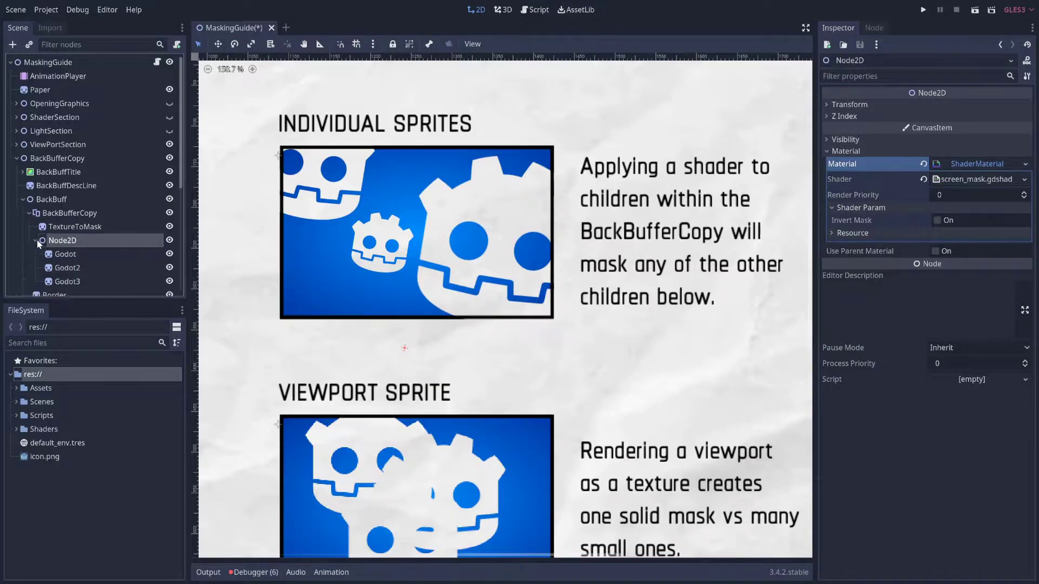
{"action": "left_click", "coordinate": [77, 253]}
{"action": "left_click", "coordinate": [80, 258]}
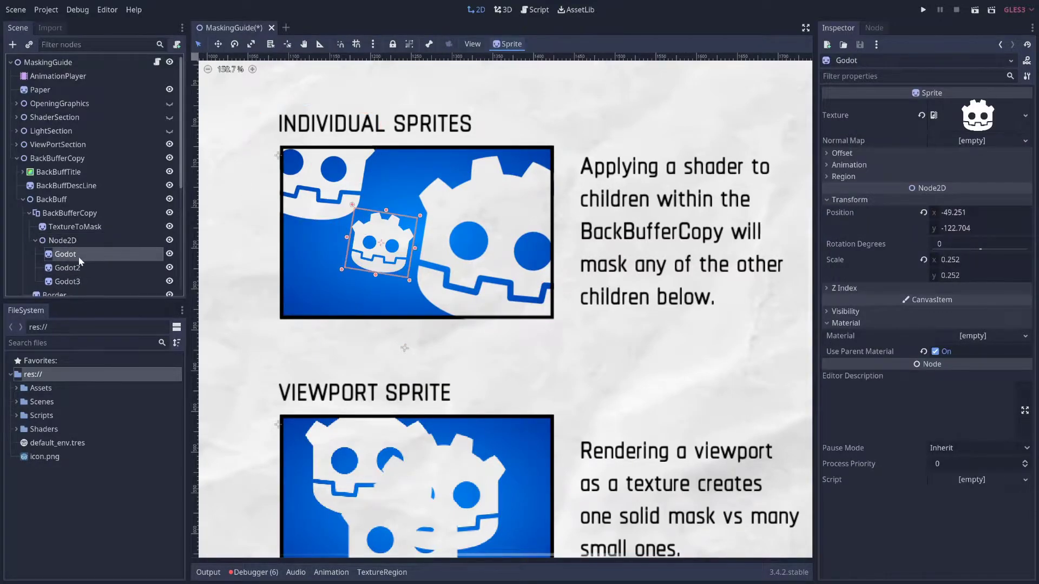
{"action": "left_click", "coordinate": [77, 240]}
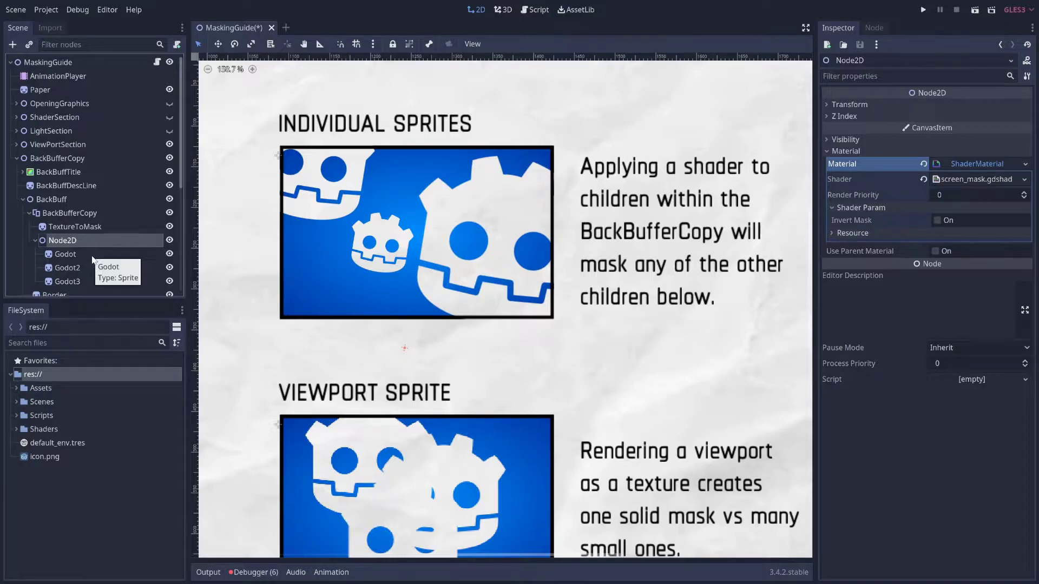
{"action": "left_click", "coordinate": [975, 165]}
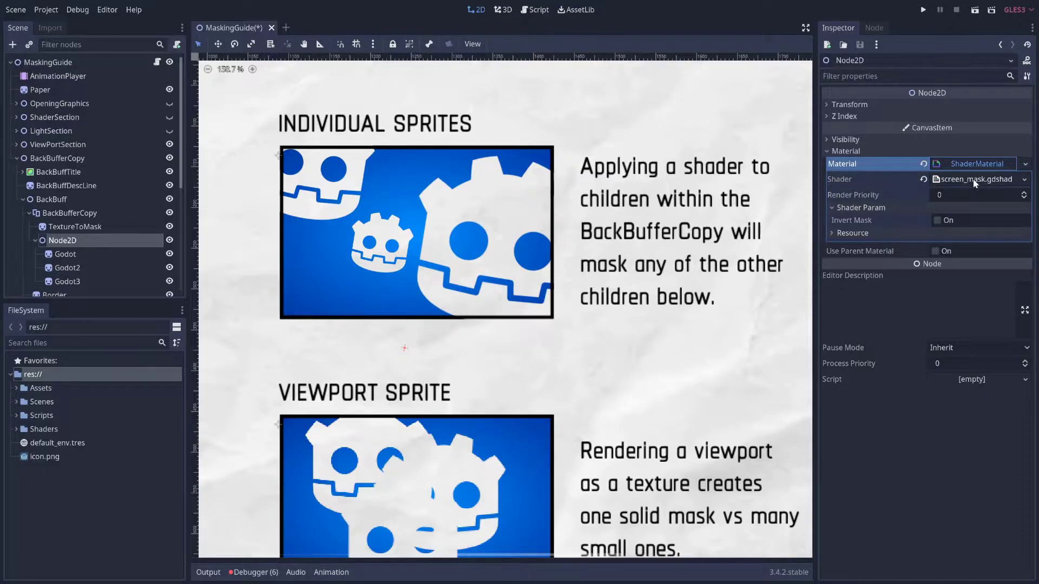
{"action": "left_click", "coordinate": [938, 220]}
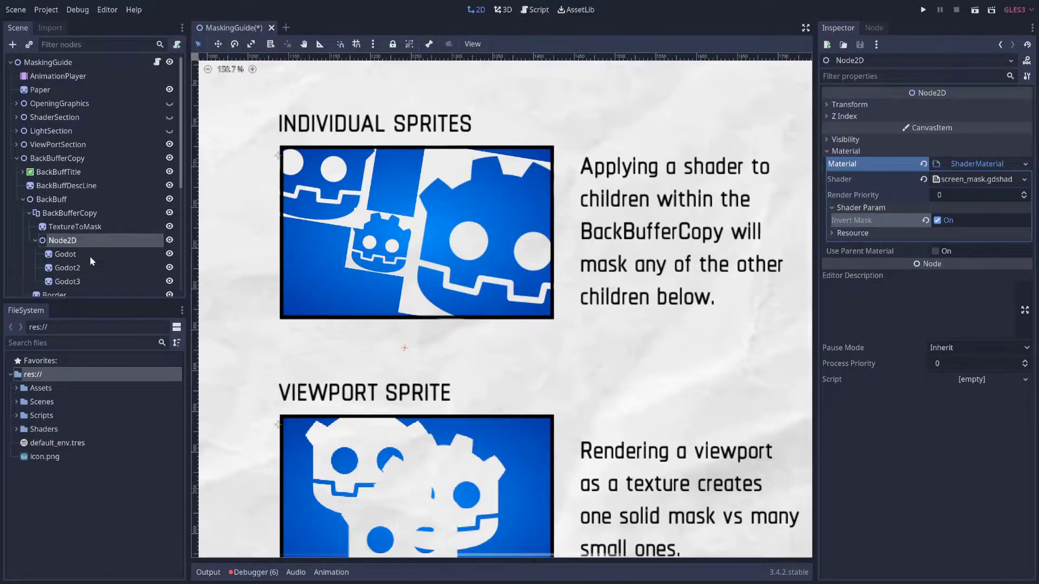
- Review the logo sprites, turn Invert Mask off on Node2D, and open screen_mask.gdshader
{"action": "key", "text": "Down"}
{"action": "key", "text": "Down"}
{"action": "key", "text": "Down"}
{"action": "key", "text": "Up"}
{"action": "key", "text": "Up"}
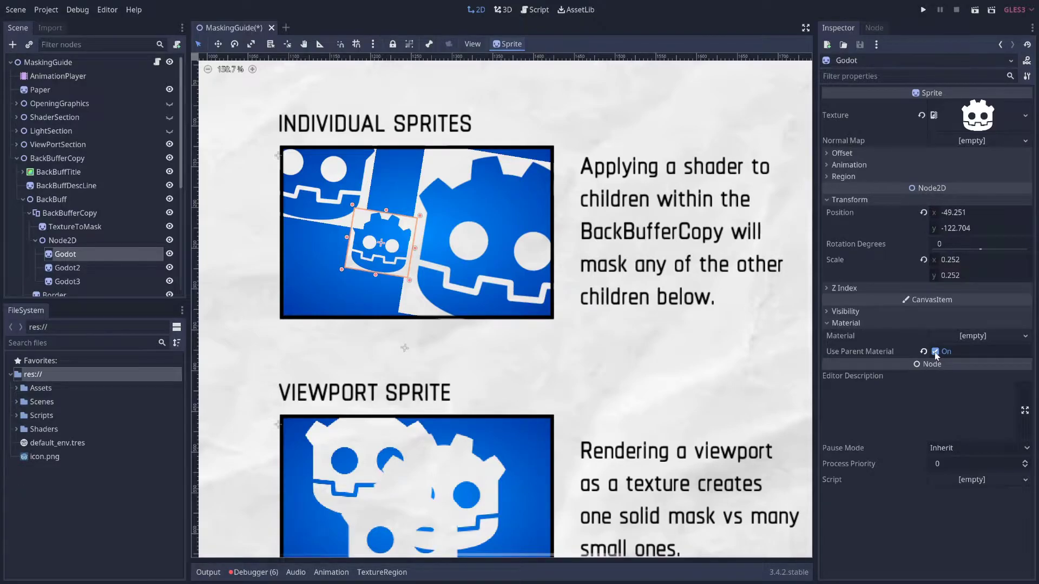
{"action": "left_click", "coordinate": [121, 267]}
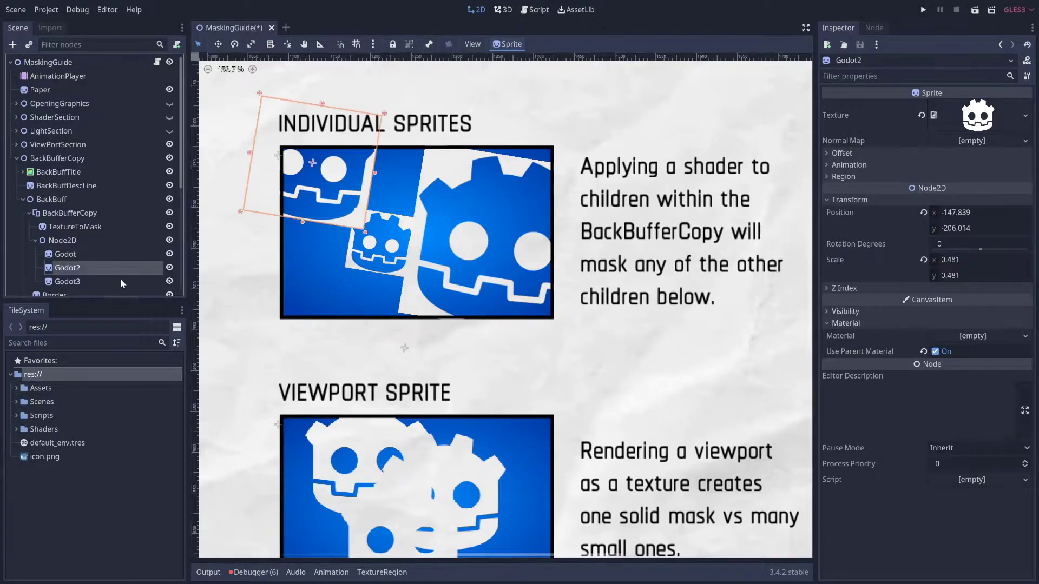
{"action": "left_click", "coordinate": [113, 256]}
{"action": "left_click", "coordinate": [101, 239]}
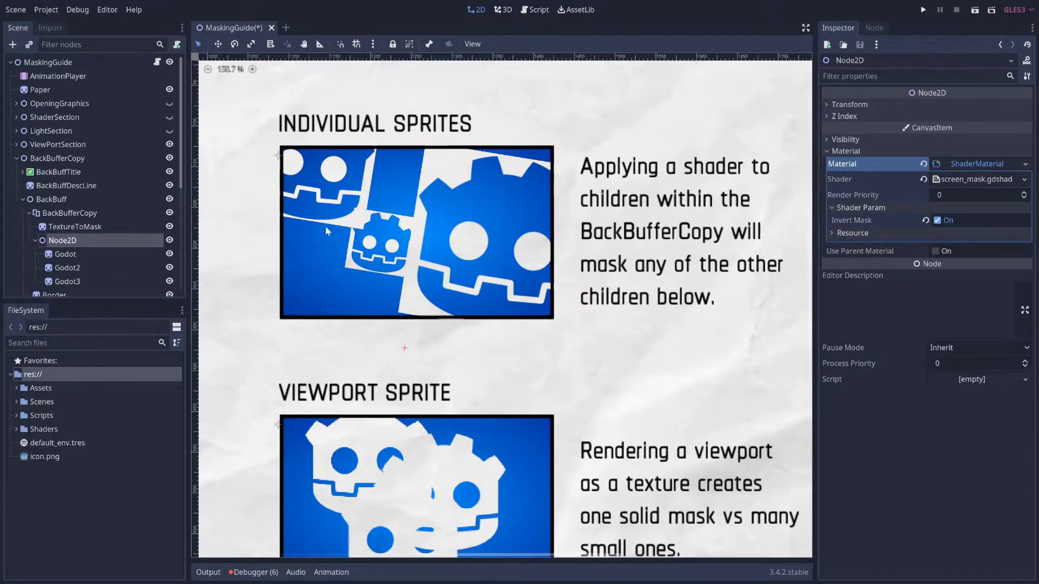
{"action": "left_click", "coordinate": [938, 222]}
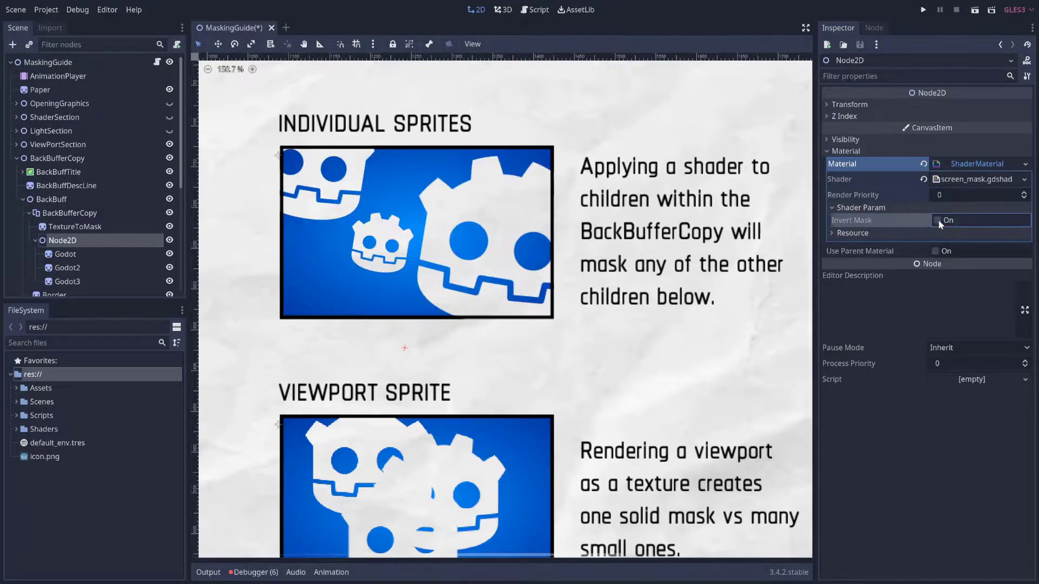
{"action": "left_click", "coordinate": [35, 241]}
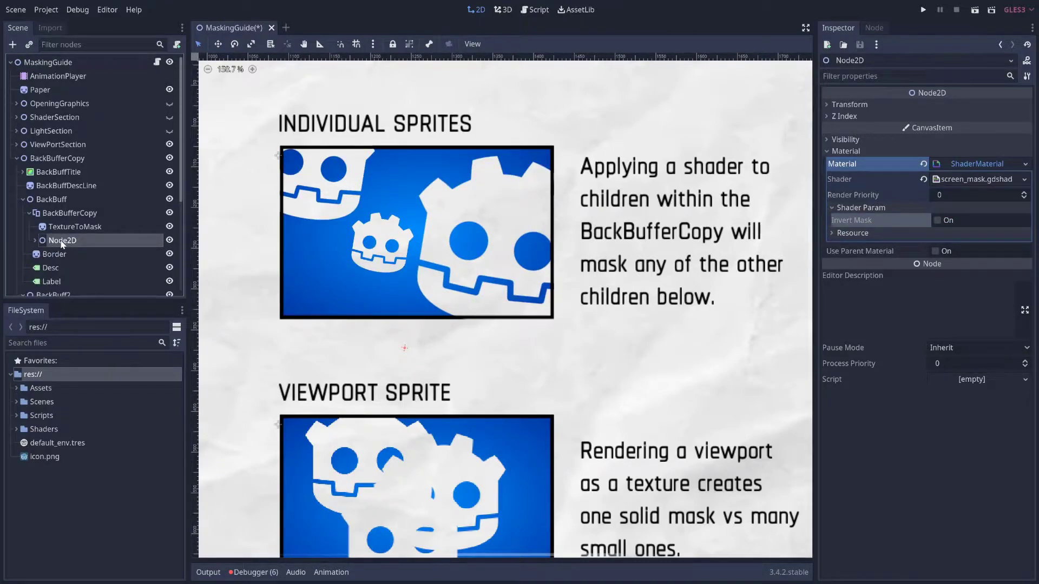
{"action": "left_click", "coordinate": [984, 181]}
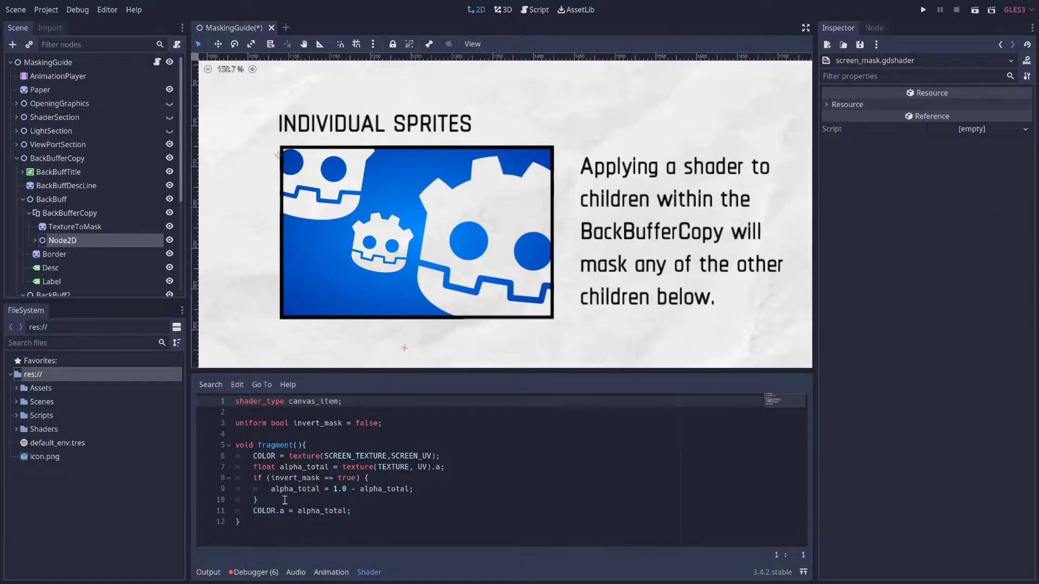
- Close the shader code and move the Godot2 logo down and to the right
{"action": "left_click", "coordinate": [46, 241]}
{"action": "left_click", "coordinate": [101, 268]}
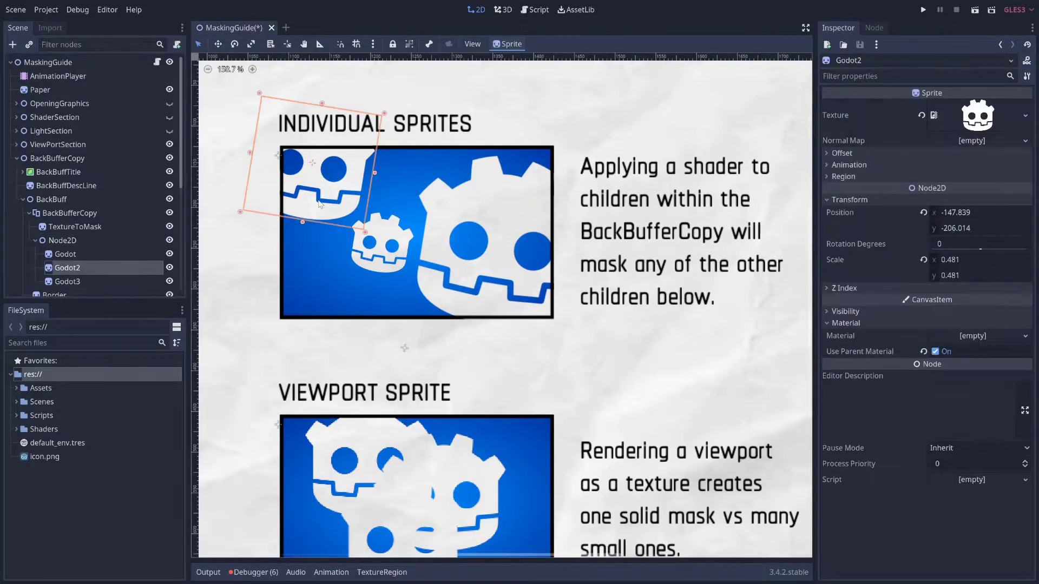
{"action": "left_click", "coordinate": [218, 43]}
{"action": "mouse_move", "coordinate": [360, 182]}
{"action": "left_mouse_down"}
{"action": "mouse_move", "coordinate": [385, 260]}
{"action": "mouse_move", "coordinate": [369, 191]}
{"action": "left_mouse_up"}
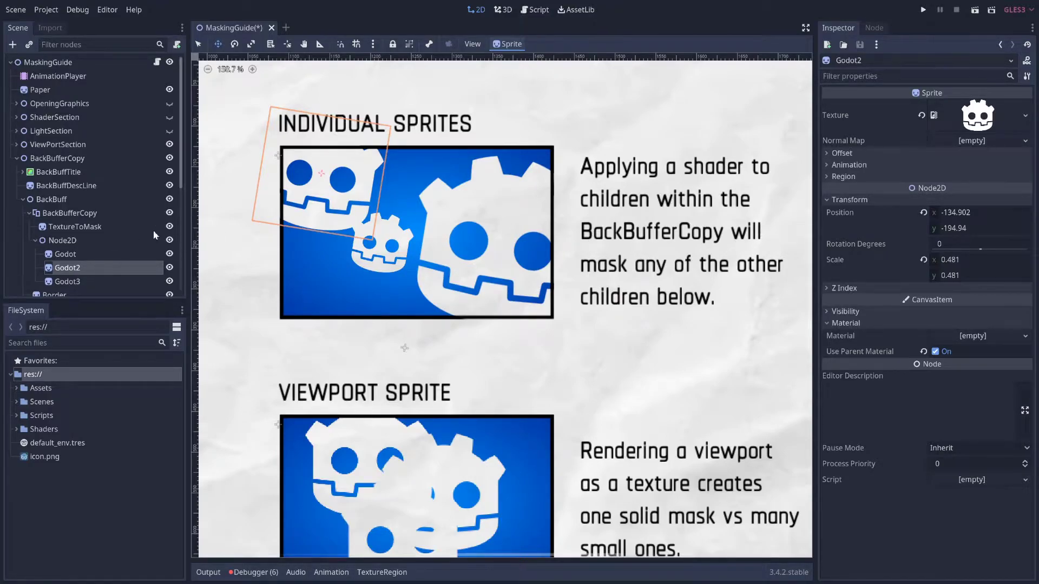
- Browse the BackBufferCopy node, logo group and TextureToMask in the Scene tree
{"action": "left_click", "coordinate": [83, 215]}
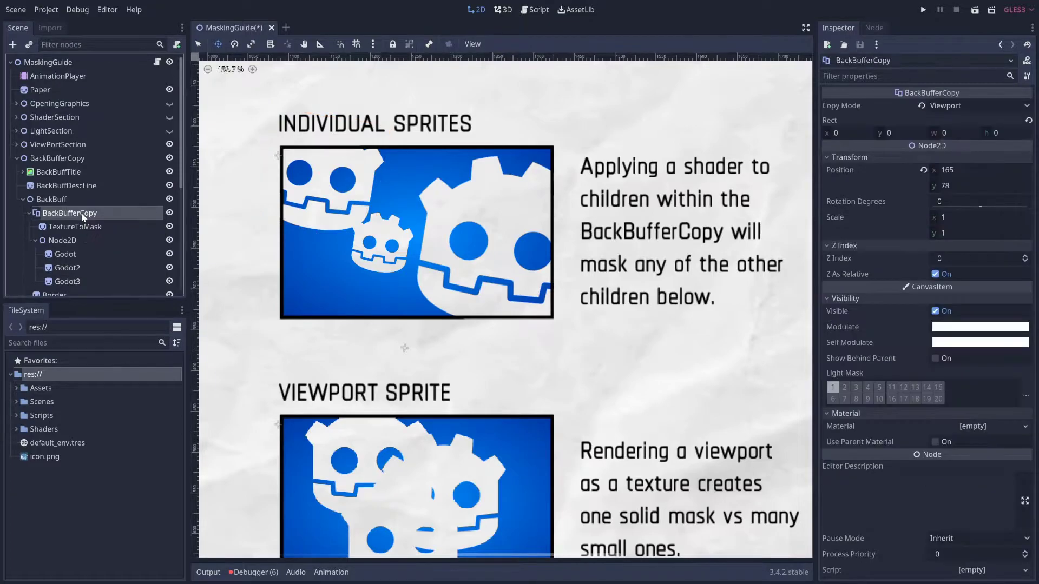
{"action": "left_click", "coordinate": [36, 241]}
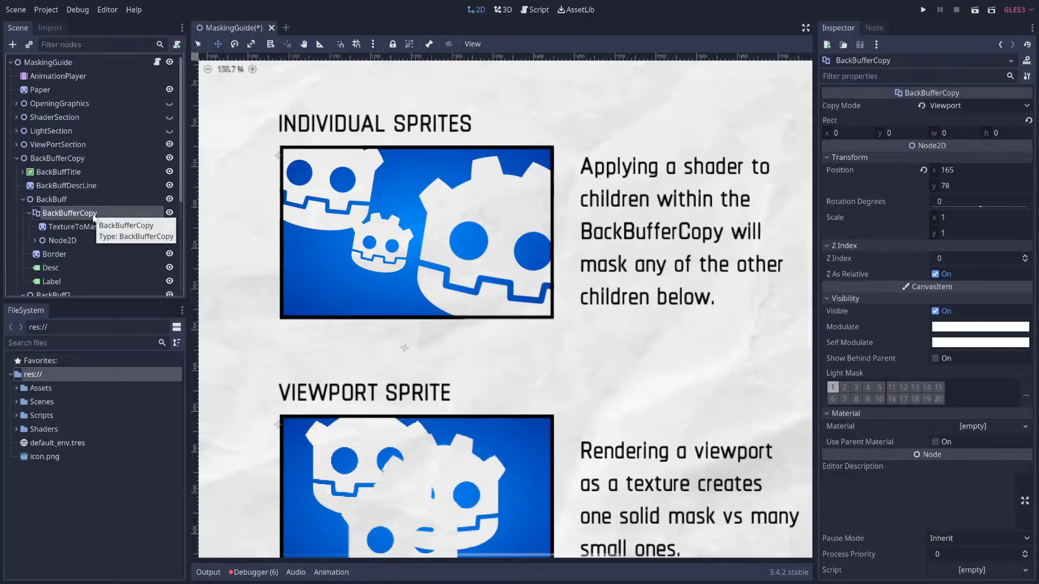
{"action": "left_click", "coordinate": [36, 241]}
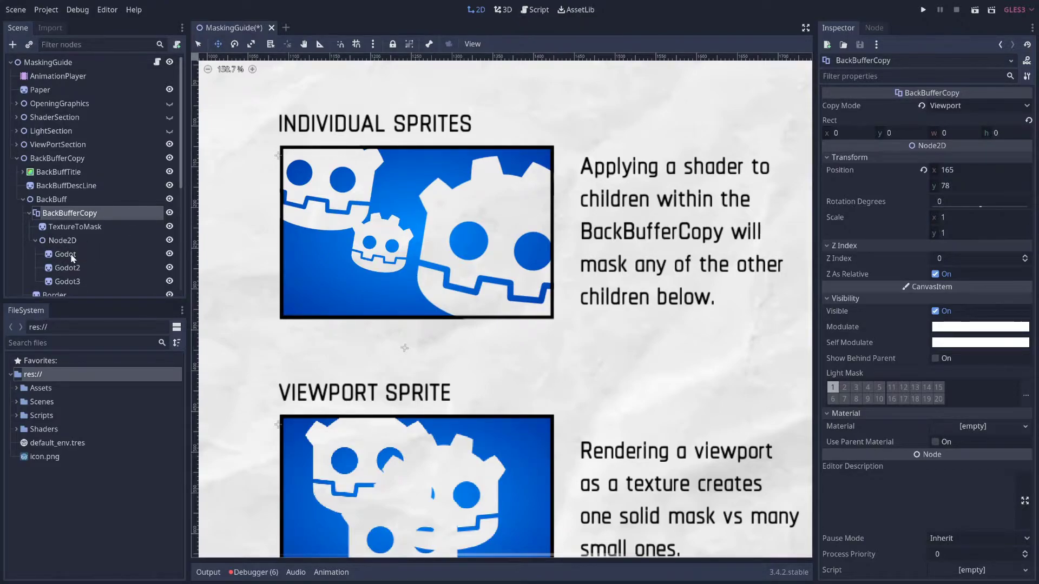
{"action": "left_click", "coordinate": [71, 258]}
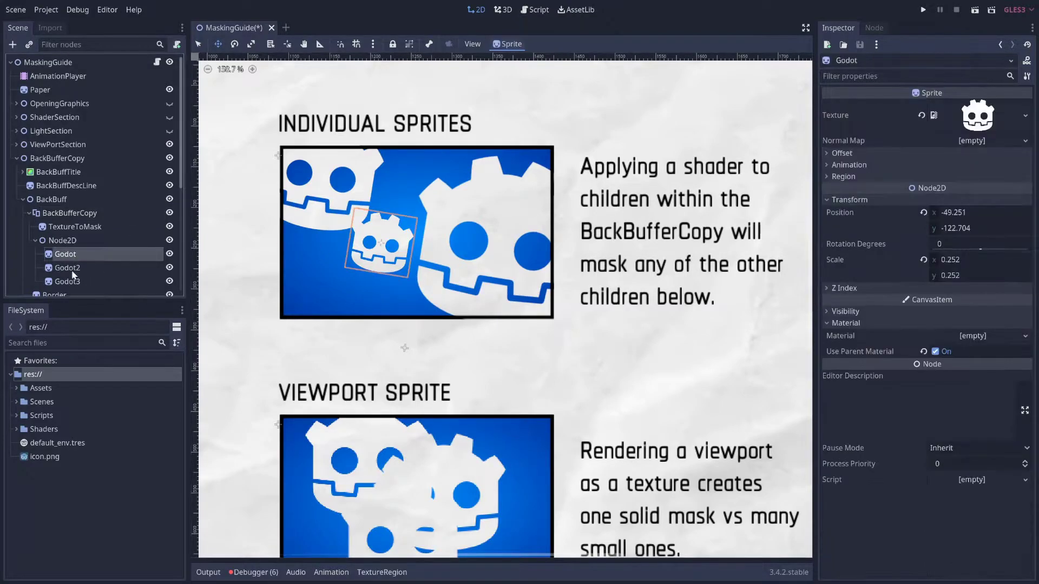
{"action": "left_click", "coordinate": [36, 242]}
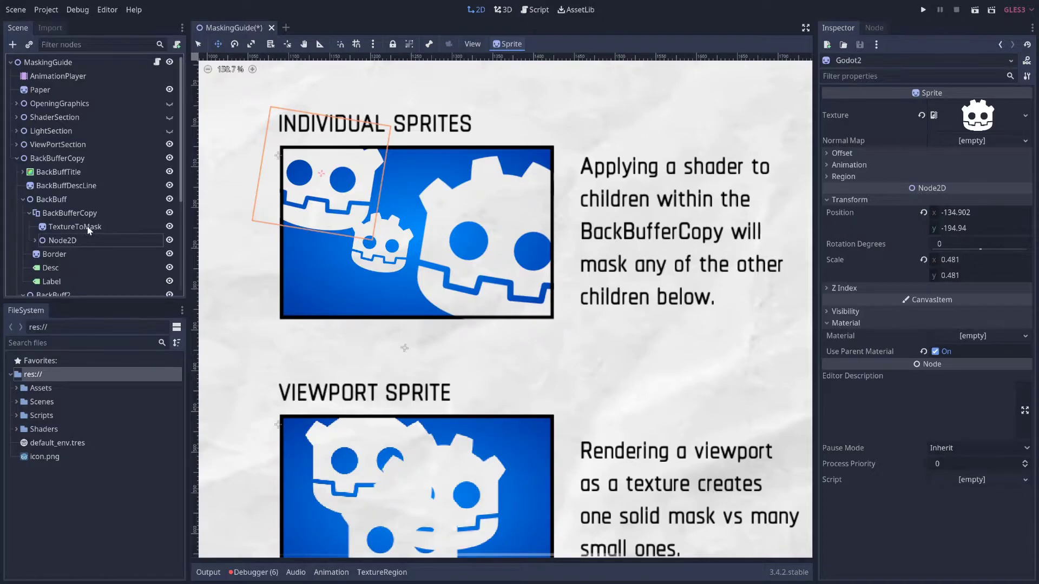
{"action": "left_click", "coordinate": [79, 241]}
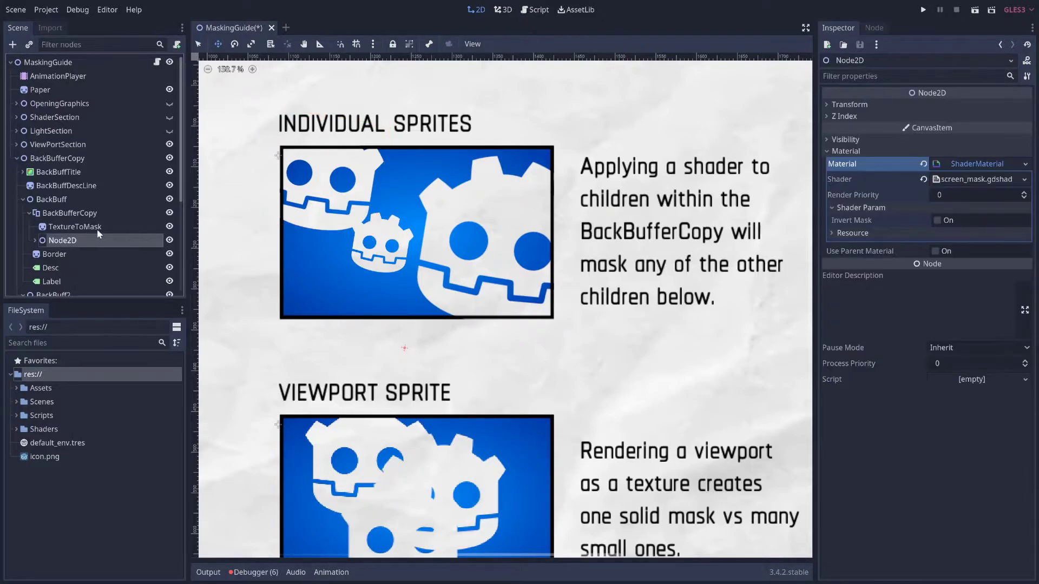
{"action": "left_click", "coordinate": [93, 232]}
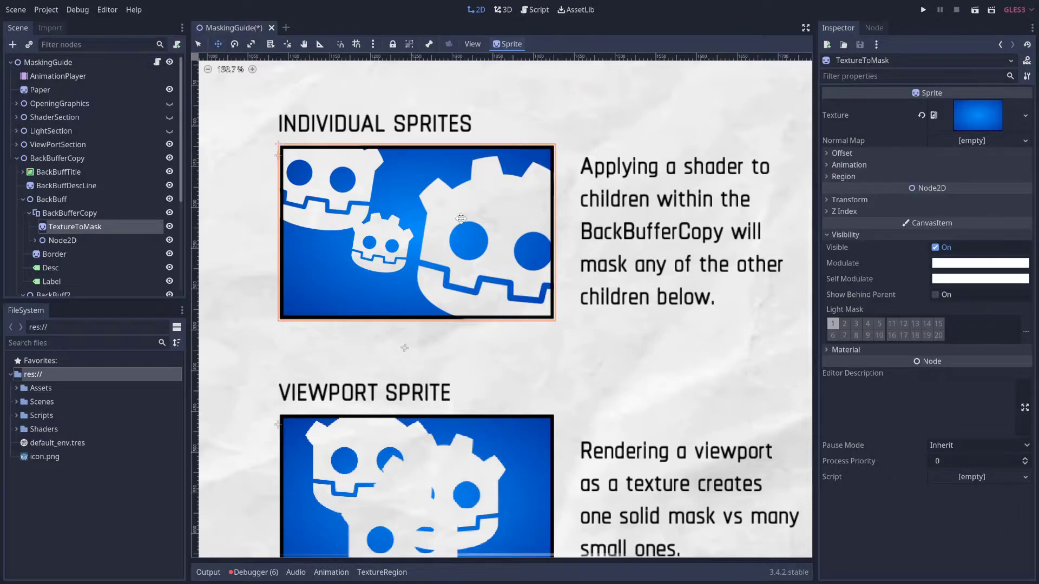
- Nudge the small Godot logo slightly downward
{"action": "left_click", "coordinate": [38, 241]}
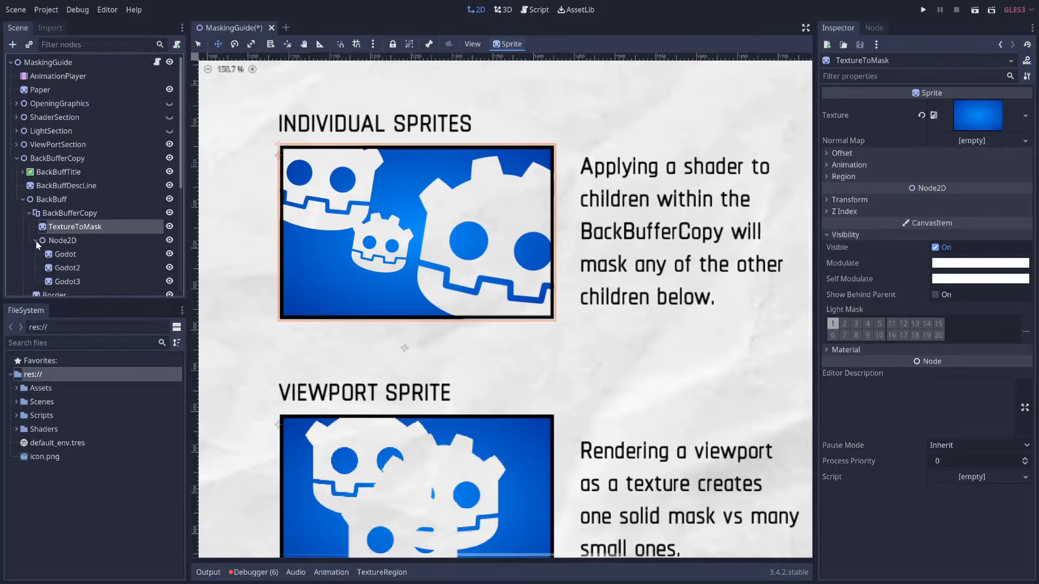
{"action": "left_click", "coordinate": [72, 255]}
{"action": "left_click_drag", "start_coordinate": [400, 234], "coordinate": [403, 238]}
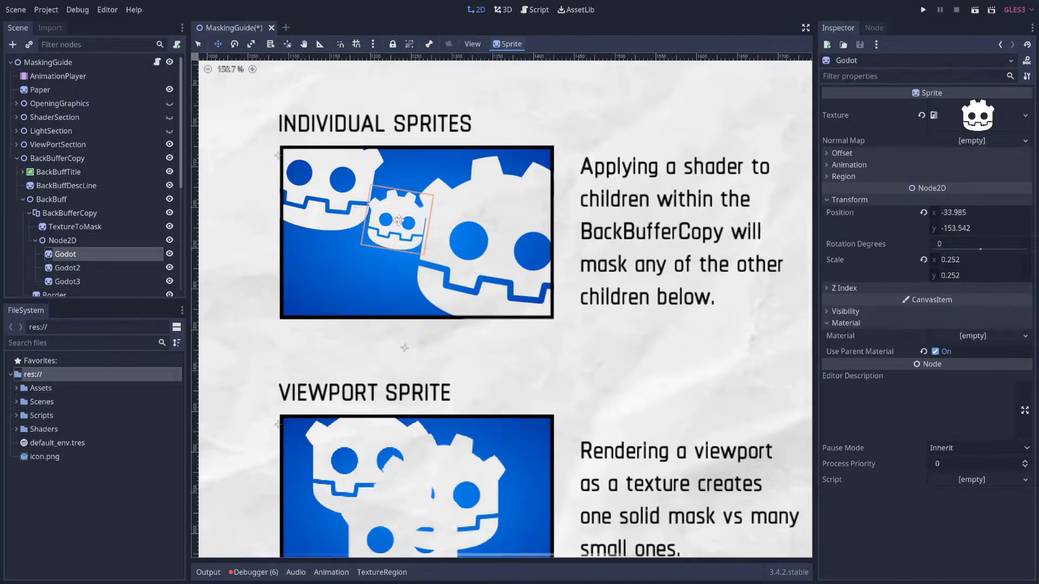
{"action": "scroll", "coordinate": [326, 278], "scroll_direction": "down", "scroll_amount": 1}
{"action": "scroll", "coordinate": [327, 278], "scroll_direction": "down", "scroll_amount": 2}
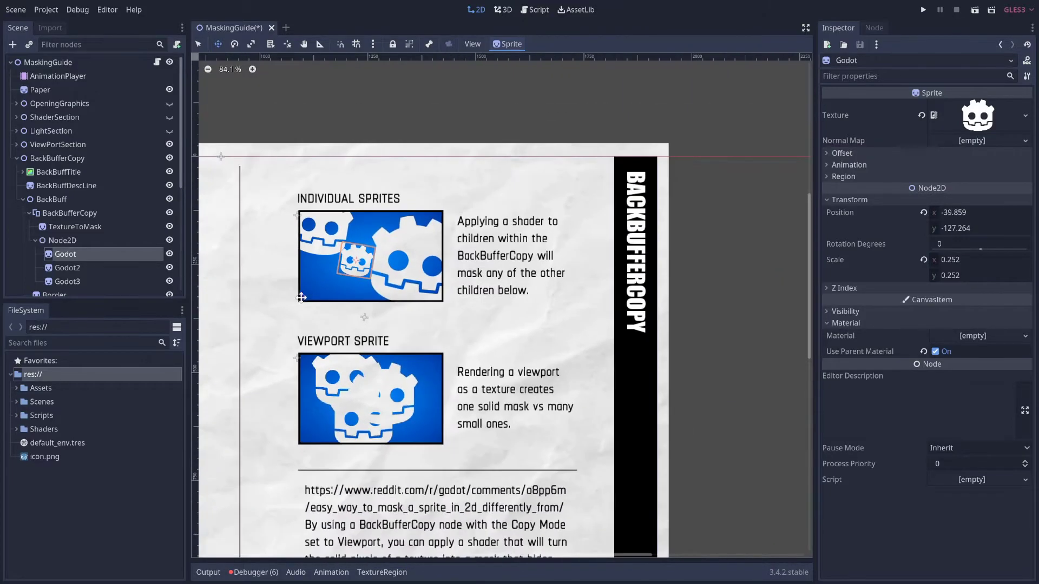
{"action": "middle_click_drag", "start_coordinate": [327, 278], "coordinate": [601, 299]}
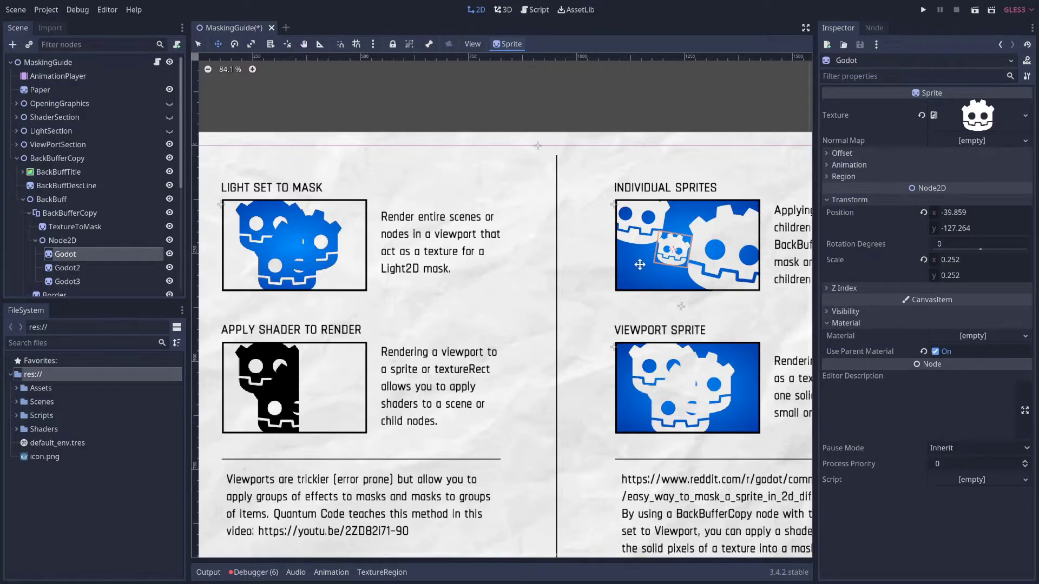
{"action": "scroll", "coordinate": [527, 272], "scroll_direction": "up", "scroll_amount": 2}
{"action": "scroll", "coordinate": [503, 268], "scroll_direction": "up", "scroll_amount": 3}
{"action": "scroll", "coordinate": [569, 288], "scroll_direction": "up", "scroll_amount": 1}
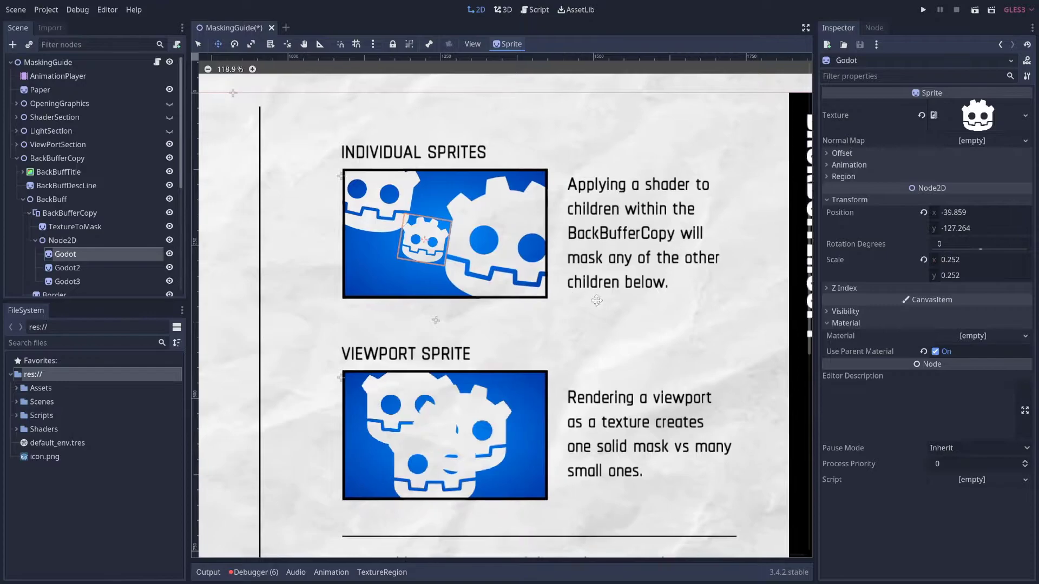
{"action": "scroll", "coordinate": [572, 295], "scroll_direction": "up", "scroll_amount": 2}
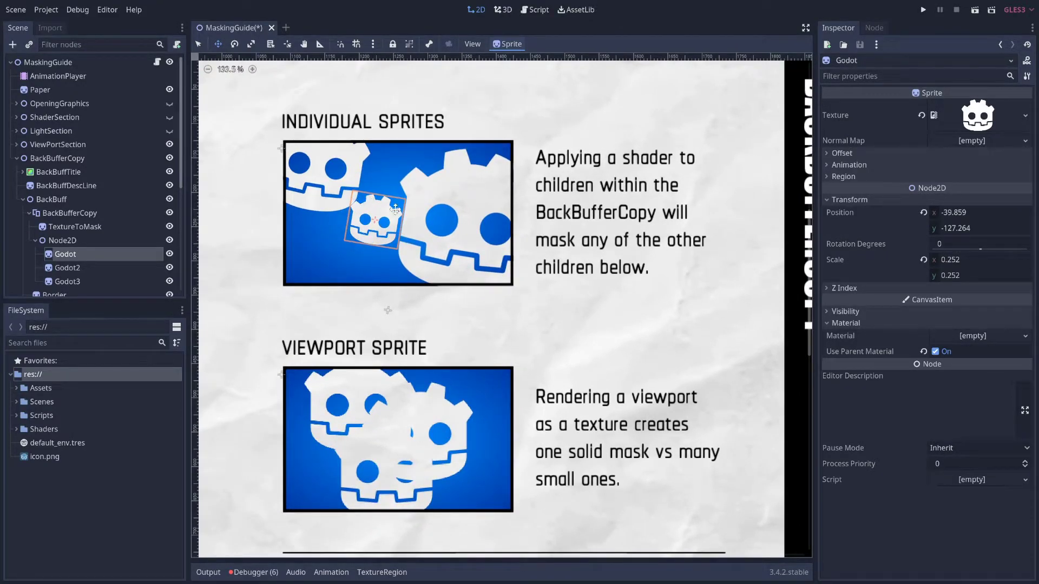
{"action": "left_click", "coordinate": [88, 241]}
{"action": "left_click", "coordinate": [936, 220]}
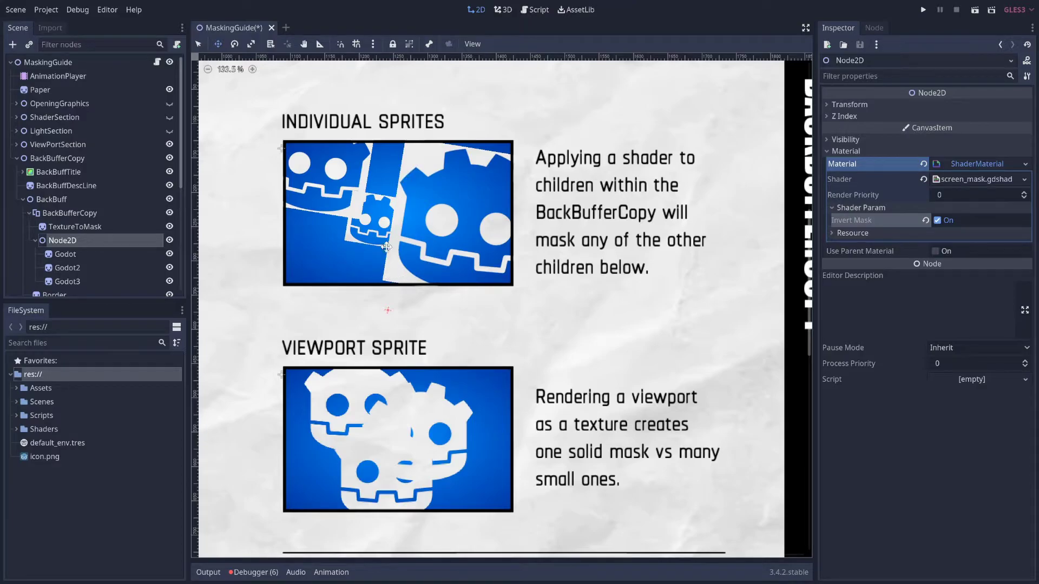
{"action": "left_click", "coordinate": [964, 179]}
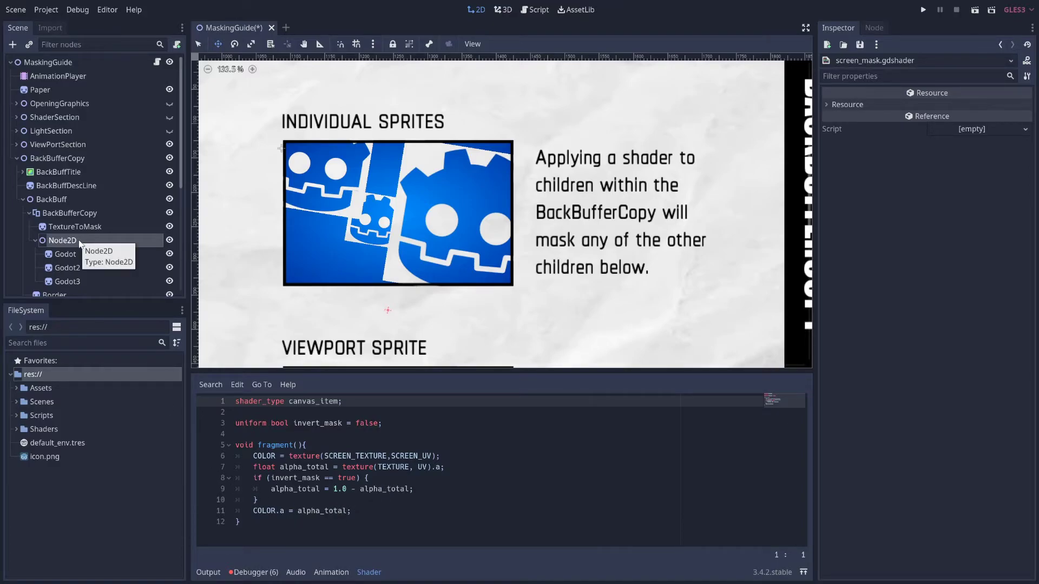
{"action": "left_click", "coordinate": [39, 241]}
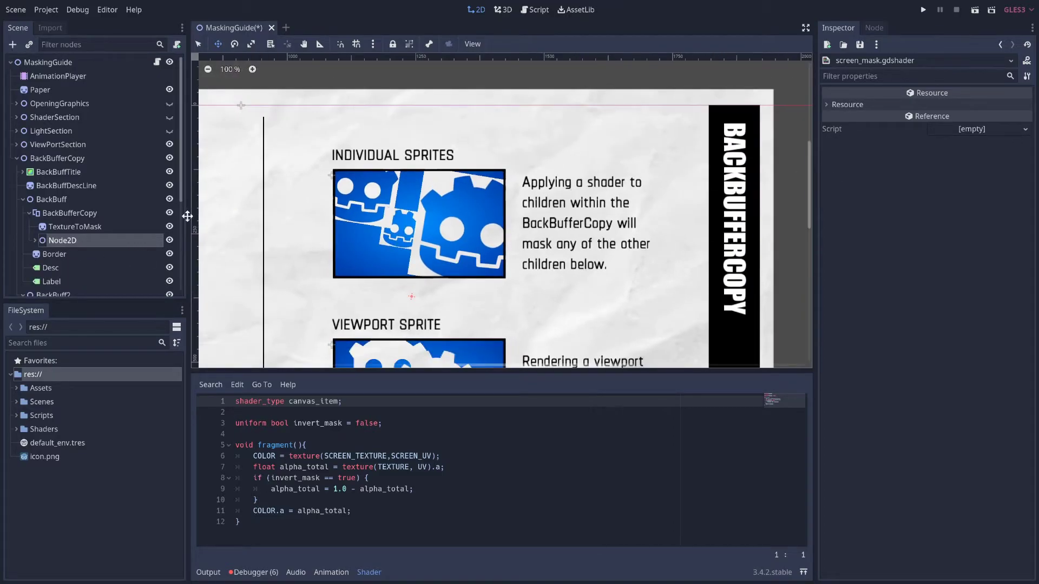
{"action": "left_click", "coordinate": [81, 240]}
{"action": "left_click", "coordinate": [938, 220]}
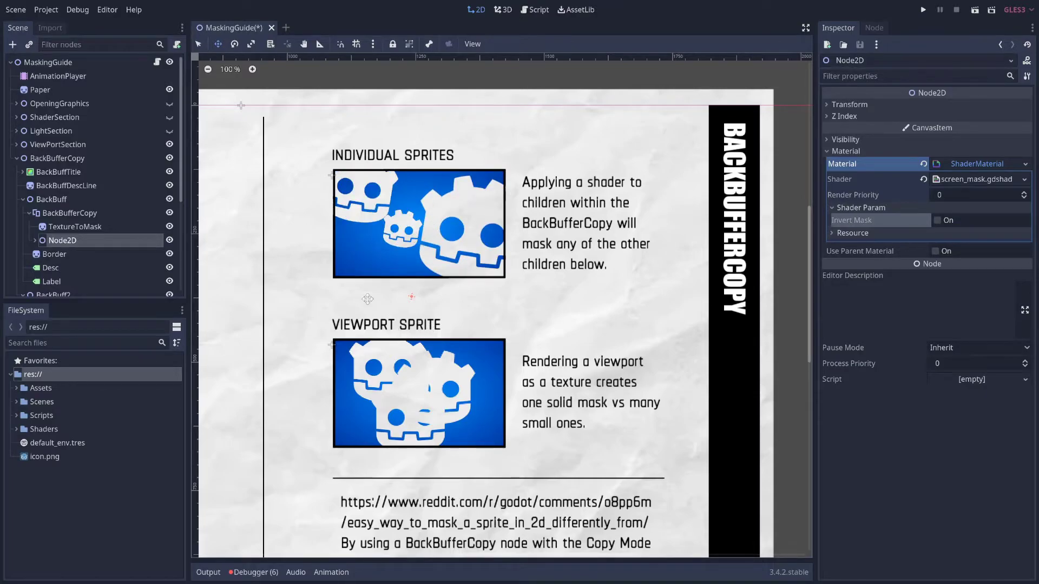
- Collapse the BackBuff groups and select the Sprite under BackBuff2 > BackBufferCopy
{"action": "left_click", "coordinate": [29, 213]}
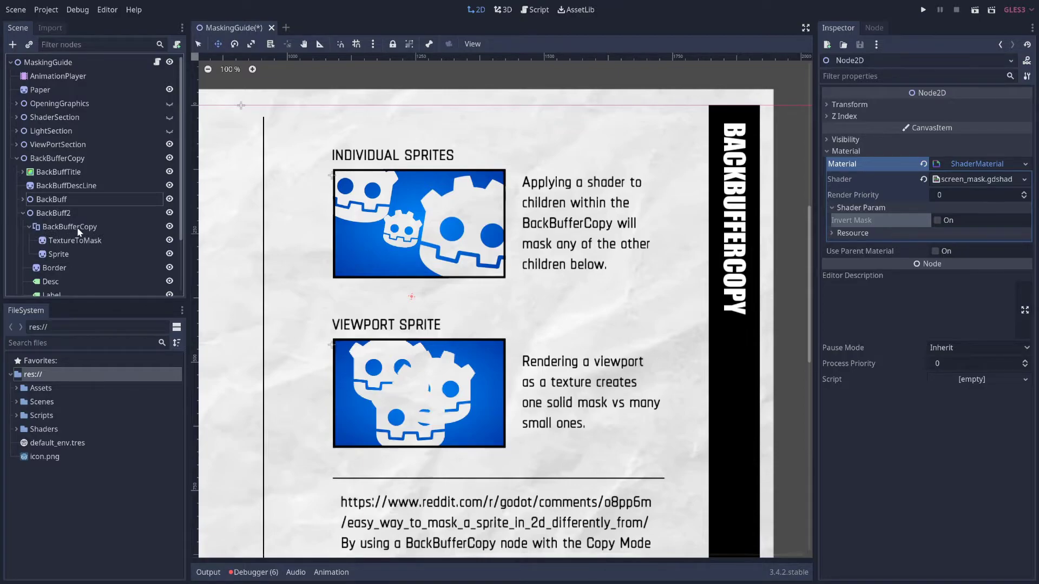
{"action": "left_click", "coordinate": [73, 227]}
{"action": "left_click", "coordinate": [59, 253]}
{"action": "scroll", "coordinate": [406, 325], "scroll_direction": "down", "scroll_amount": 1}
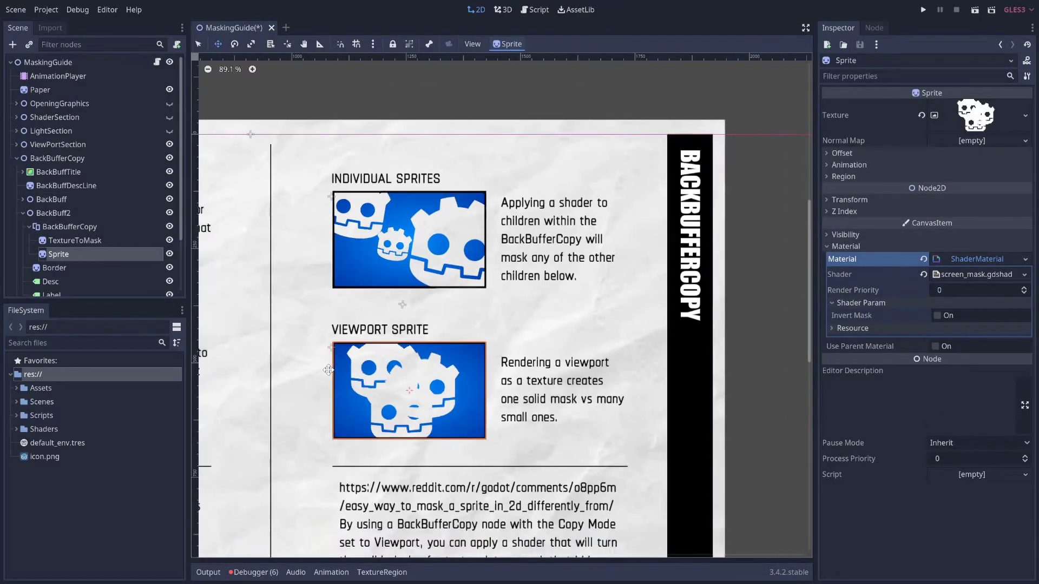
{"action": "middle_click_drag", "start_coordinate": [269, 354], "coordinate": [440, 358]}
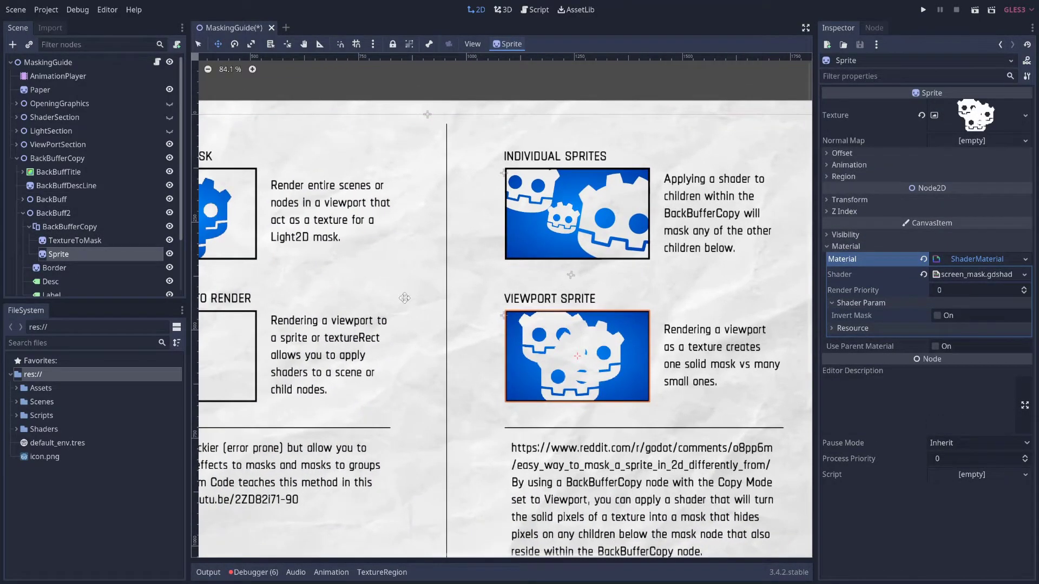
{"action": "scroll", "coordinate": [360, 306], "scroll_direction": "down", "scroll_amount": 1}
{"action": "mouse_move", "coordinate": [341, 308]}
{"action": "middle_mouse_down"}
{"action": "mouse_move", "coordinate": [453, 308]}
{"action": "mouse_move", "coordinate": [403, 312]}
{"action": "middle_mouse_up"}
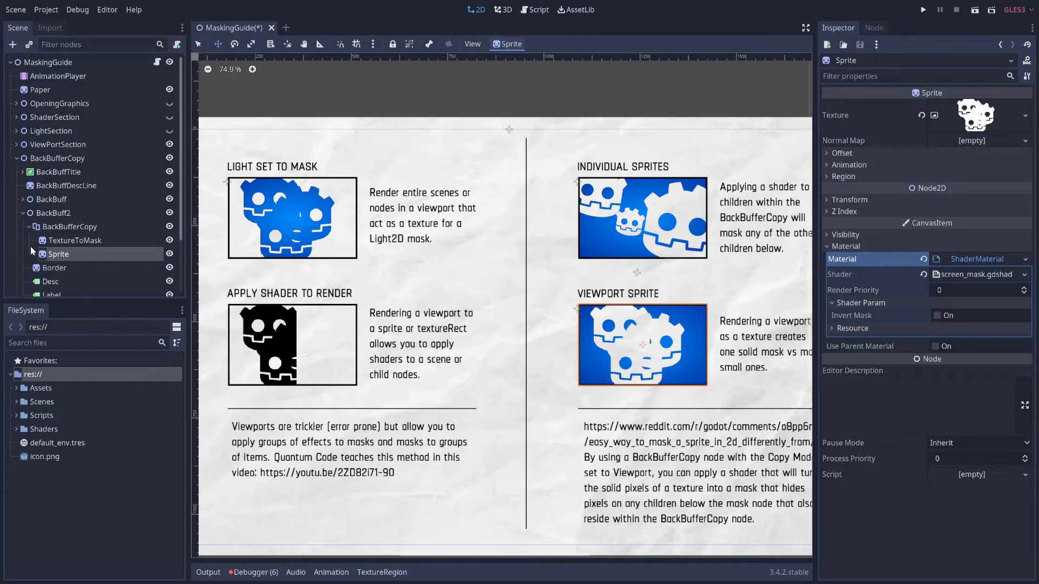
- Open the animation timeline and scrub Step3 to about 3.7 s
{"action": "left_click", "coordinate": [331, 572]}
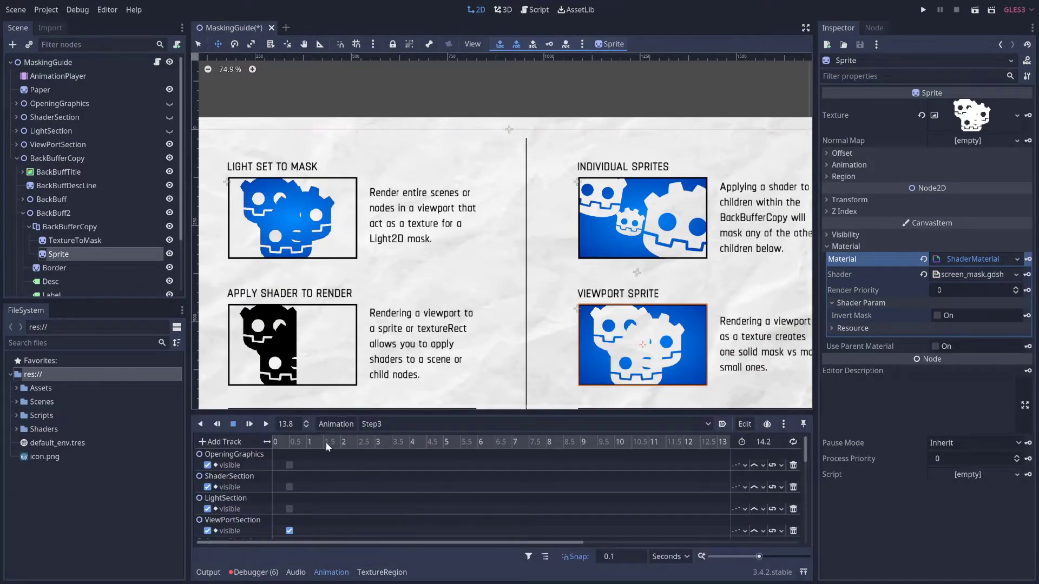
{"action": "left_click_drag", "start_coordinate": [308, 446], "coordinate": [389, 446]}
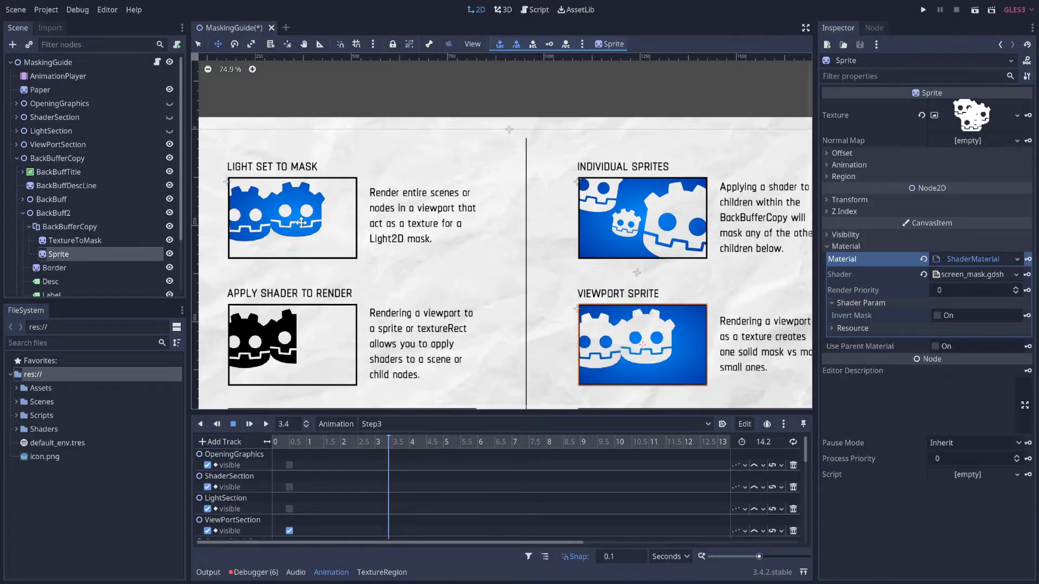
{"action": "left_click", "coordinate": [399, 446]}
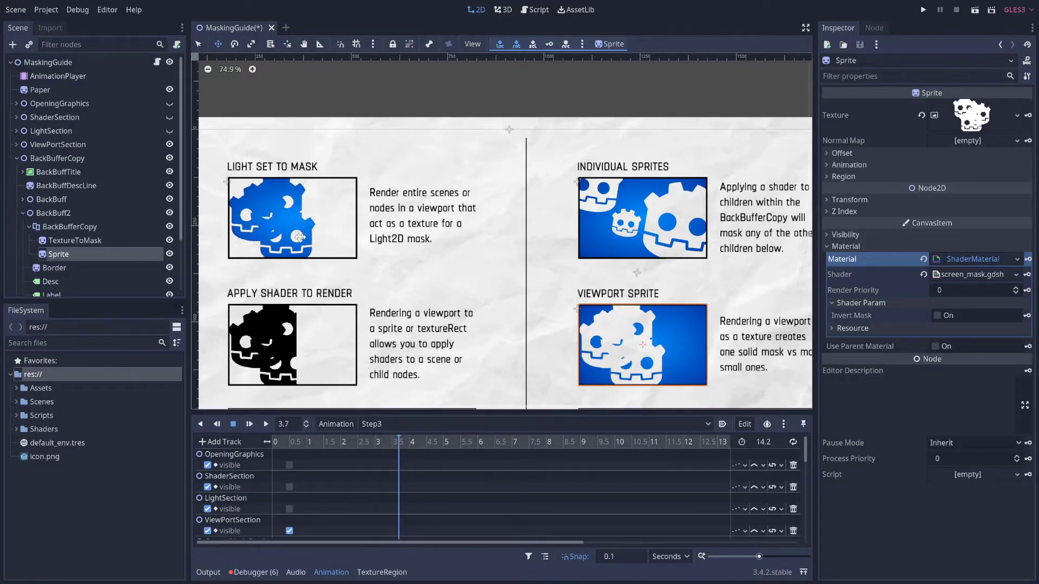
{"action": "middle_click_drag", "start_coordinate": [299, 238], "coordinate": [331, 207]}
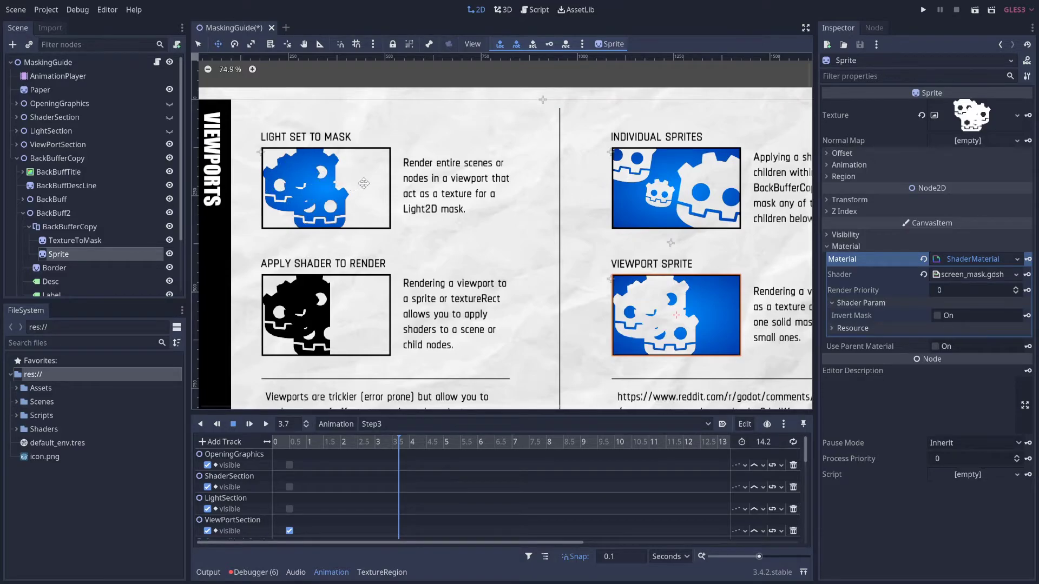
{"action": "scroll", "coordinate": [402, 313], "scroll_direction": "down", "scroll_amount": 2}
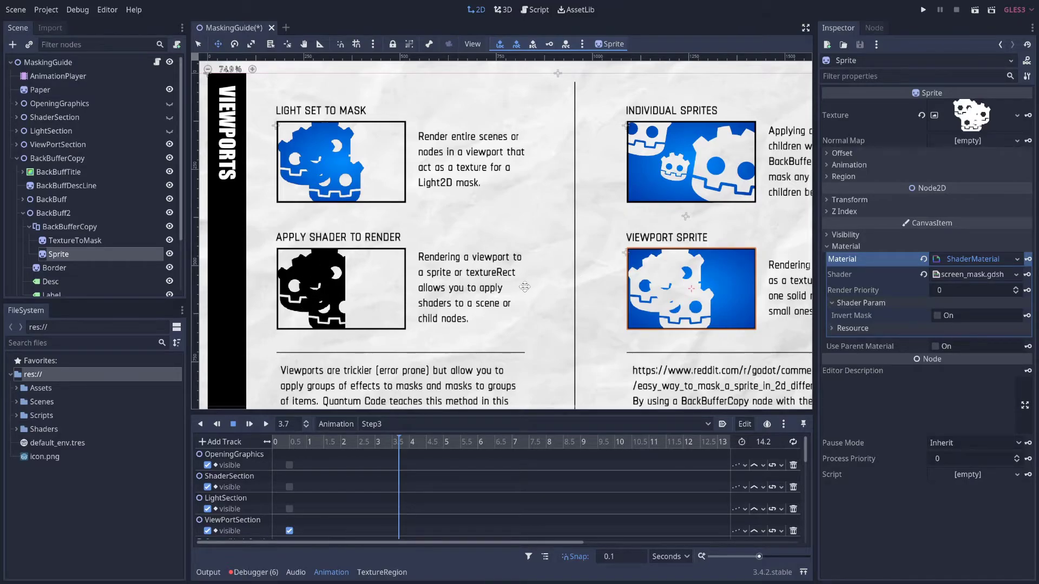
{"action": "scroll", "coordinate": [666, 279], "scroll_direction": "right", "scroll_amount": 3, "text": "shift"}
{"action": "scroll", "coordinate": [568, 261], "scroll_direction": "up", "scroll_amount": 3}
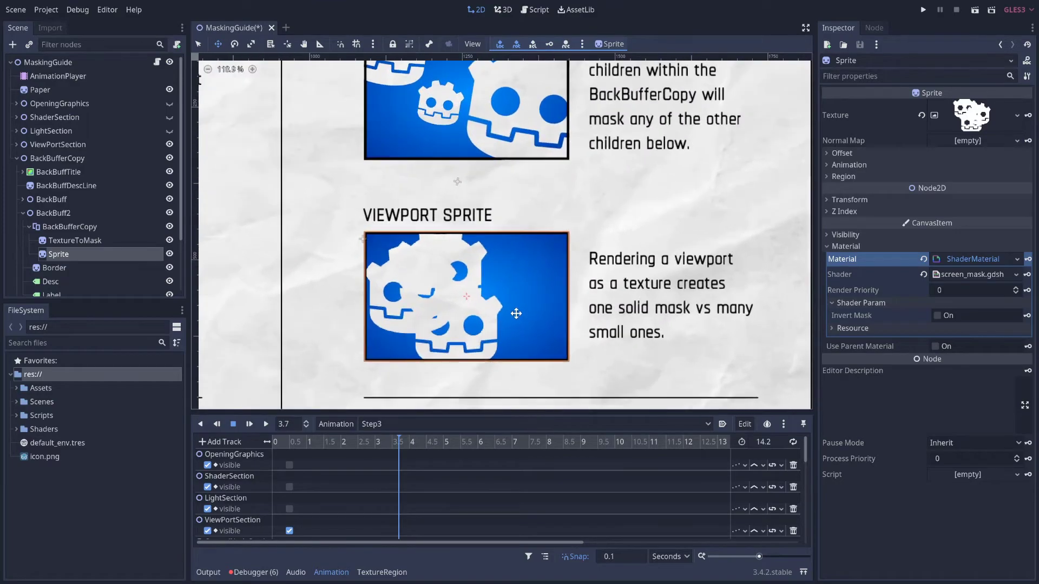
{"action": "scroll", "coordinate": [519, 292], "scroll_direction": "up", "scroll_amount": 1}
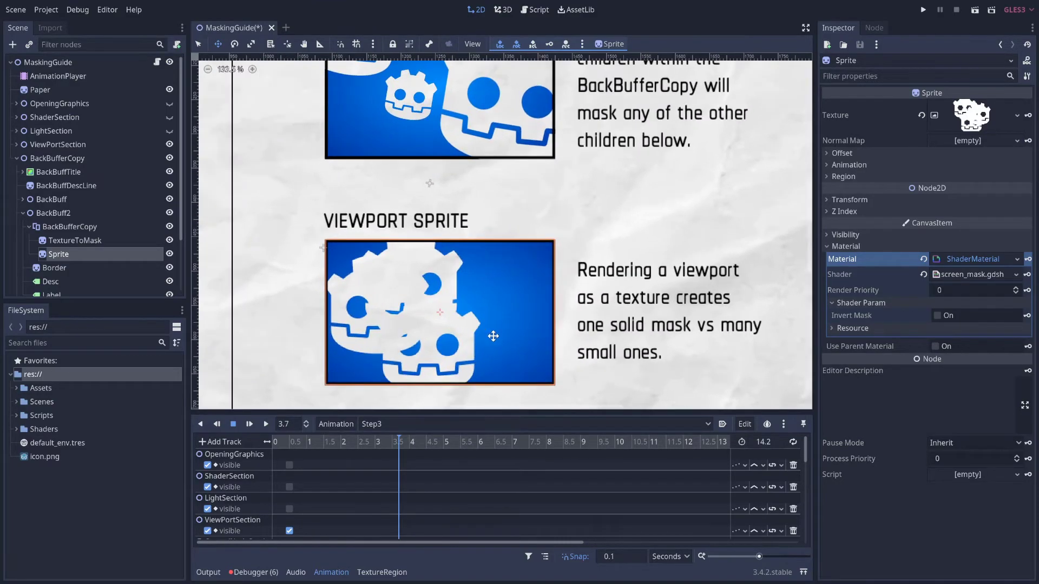
{"action": "scroll", "coordinate": [493, 318], "scroll_direction": "up", "scroll_amount": 1}
- Toggle the viewport sprite's Invert Mask on and off, ending with it off
{"action": "middle_click_drag", "start_coordinate": [494, 318], "coordinate": [491, 302]}
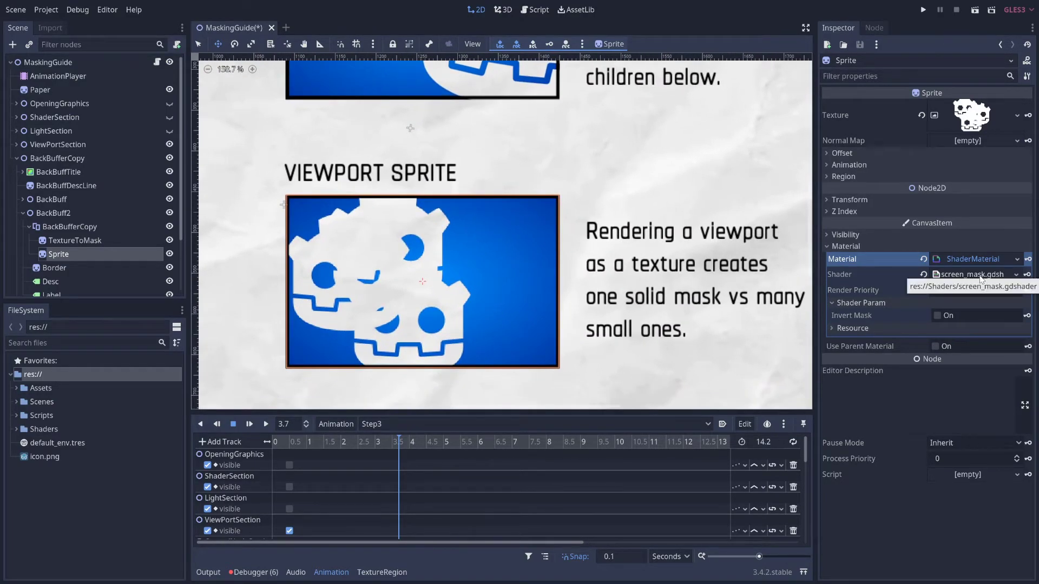
{"action": "left_click", "coordinate": [939, 316]}
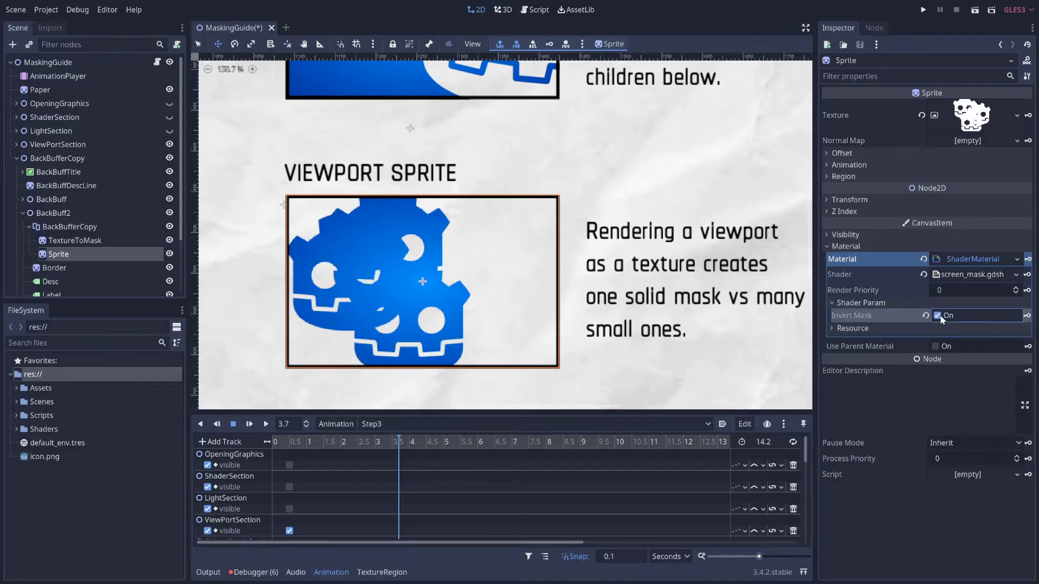
{"action": "left_click", "coordinate": [941, 318]}
{"action": "left_click", "coordinate": [940, 317]}
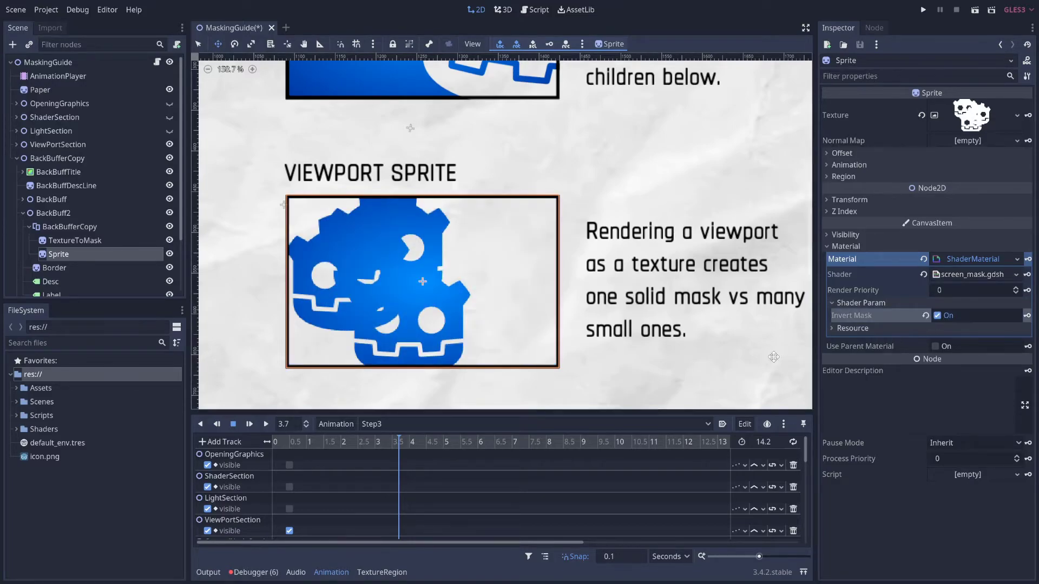
- Scrub the animation forward, toggle Invert Mask again, and advance to about 6.9 s
{"action": "mouse_move", "coordinate": [410, 446]}
{"action": "left_mouse_down"}
{"action": "mouse_move", "coordinate": [501, 449]}
{"action": "mouse_move", "coordinate": [430, 449]}
{"action": "left_mouse_up"}
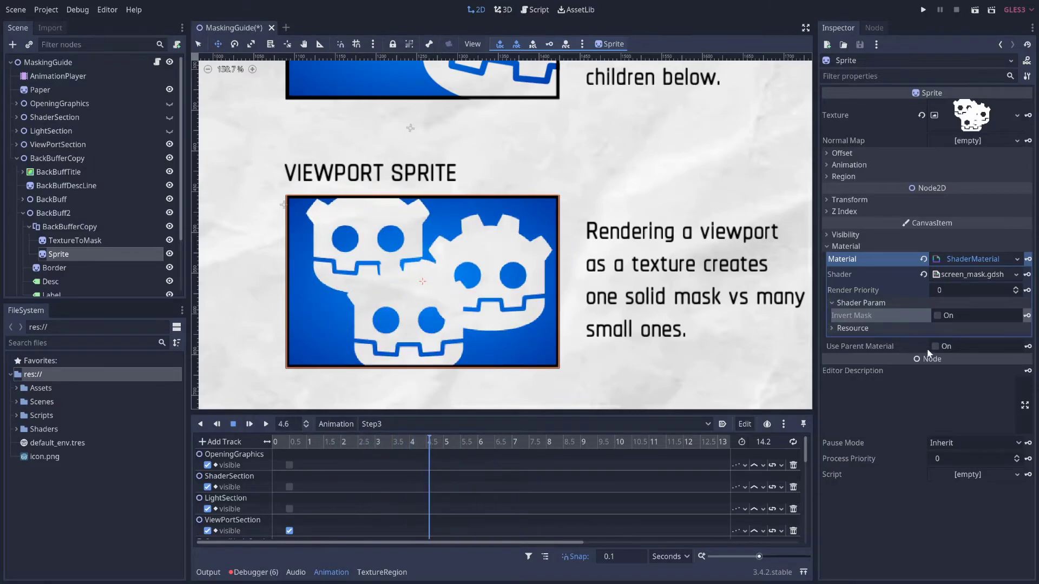
{"action": "left_click", "coordinate": [938, 317]}
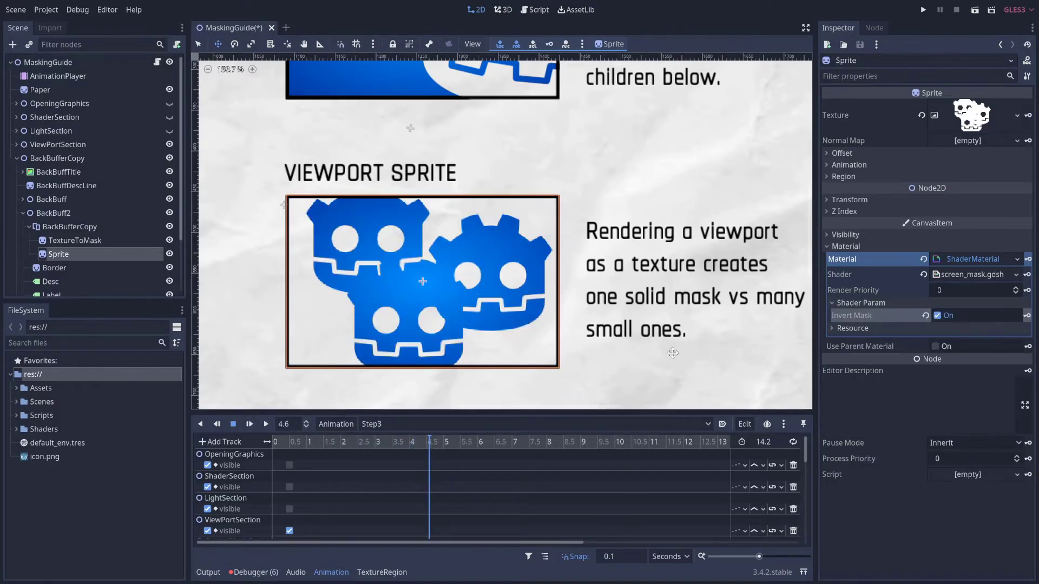
{"action": "scroll", "coordinate": [617, 333], "scroll_direction": "down", "scroll_amount": 4}
{"action": "middle_click_drag", "start_coordinate": [303, 325], "coordinate": [495, 319]}
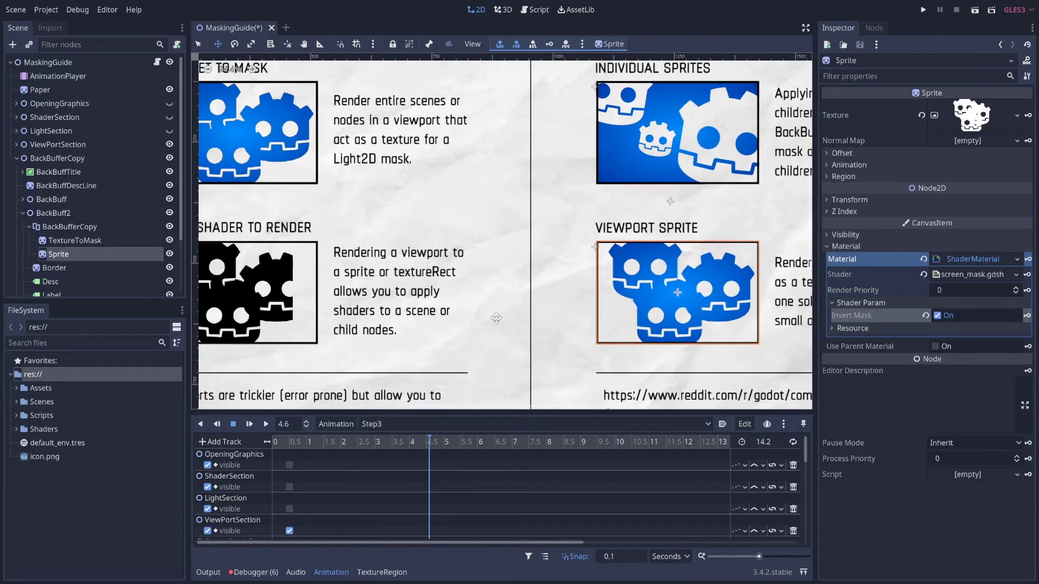
{"action": "left_click_drag", "start_coordinate": [434, 441], "coordinate": [508, 443]}
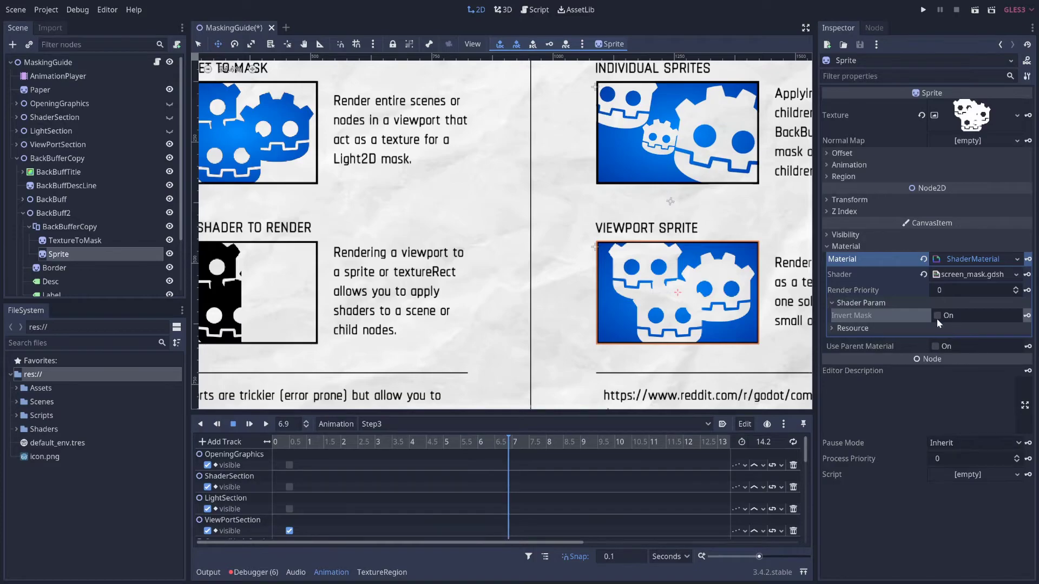
{"action": "scroll", "coordinate": [598, 354], "scroll_direction": "down", "scroll_amount": 3}
{"action": "scroll", "coordinate": [520, 276], "scroll_direction": "up", "scroll_amount": 2}
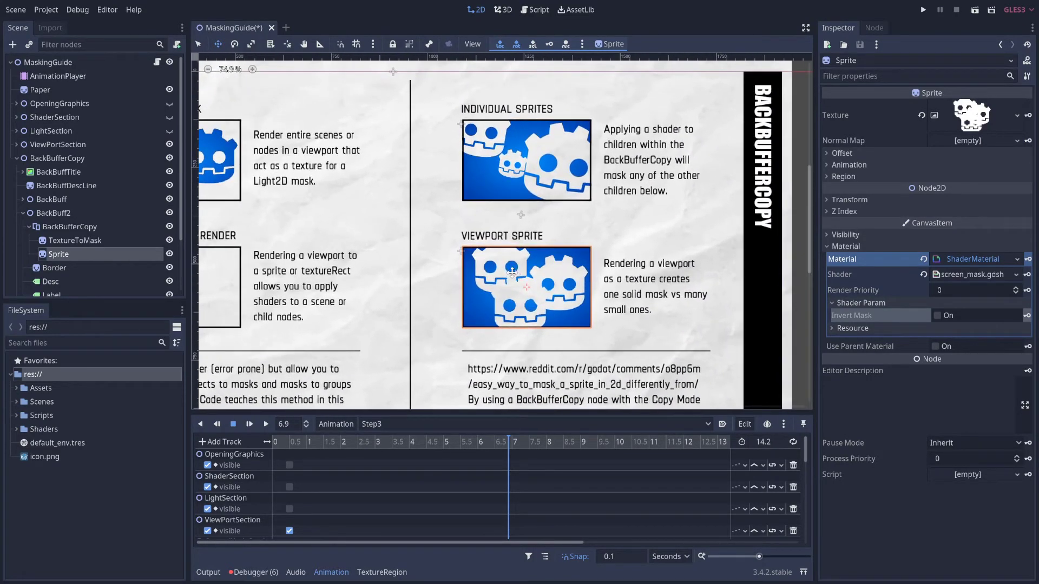
{"action": "scroll", "coordinate": [505, 279], "scroll_direction": "up", "scroll_amount": 1}
{"action": "scroll", "coordinate": [621, 245], "scroll_direction": "up", "scroll_amount": 1}
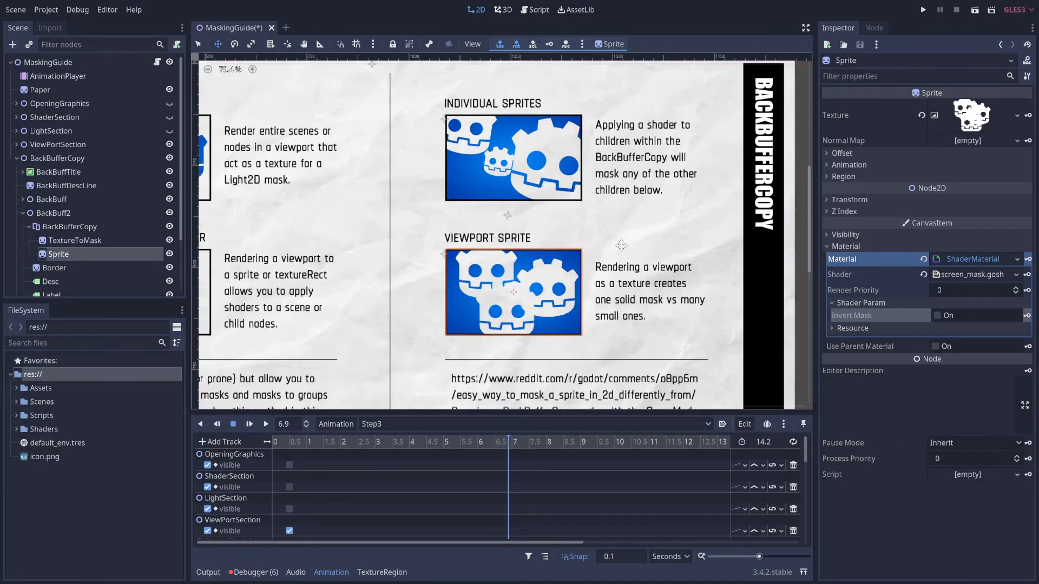
{"action": "scroll", "coordinate": [622, 250], "scroll_direction": "down", "scroll_amount": 1}
{"action": "scroll", "coordinate": [621, 250], "scroll_direction": "down", "scroll_amount": 1}
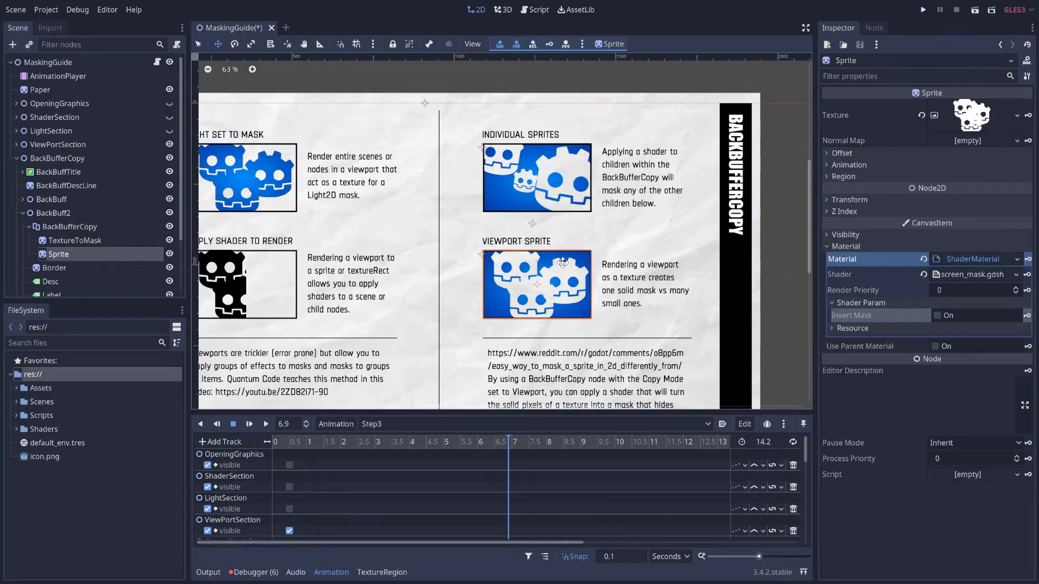
{"action": "scroll", "coordinate": [637, 276], "scroll_direction": "down", "scroll_amount": 1}
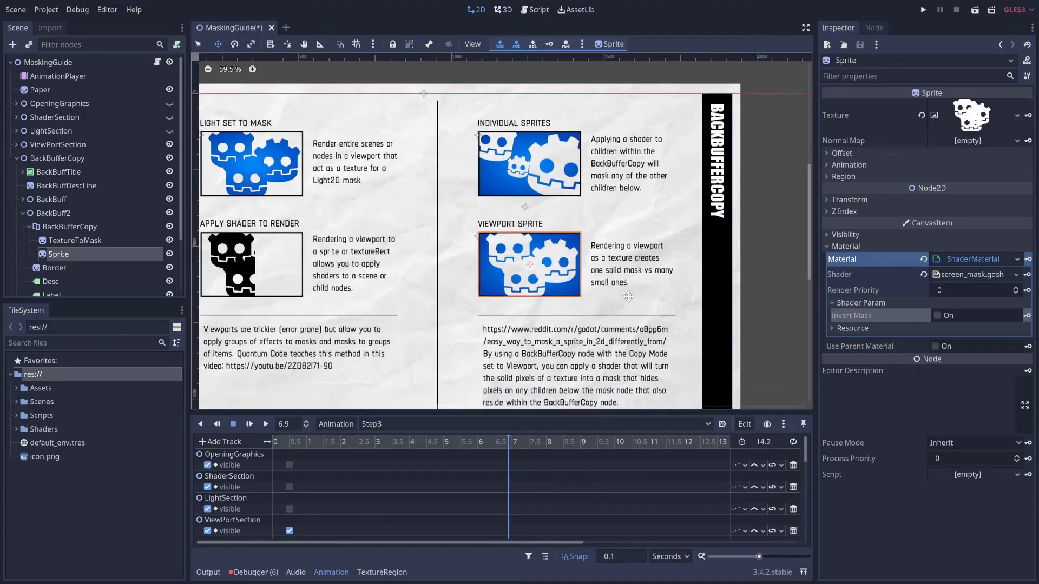
{"action": "scroll", "coordinate": [615, 284], "scroll_direction": "up", "scroll_amount": 1}
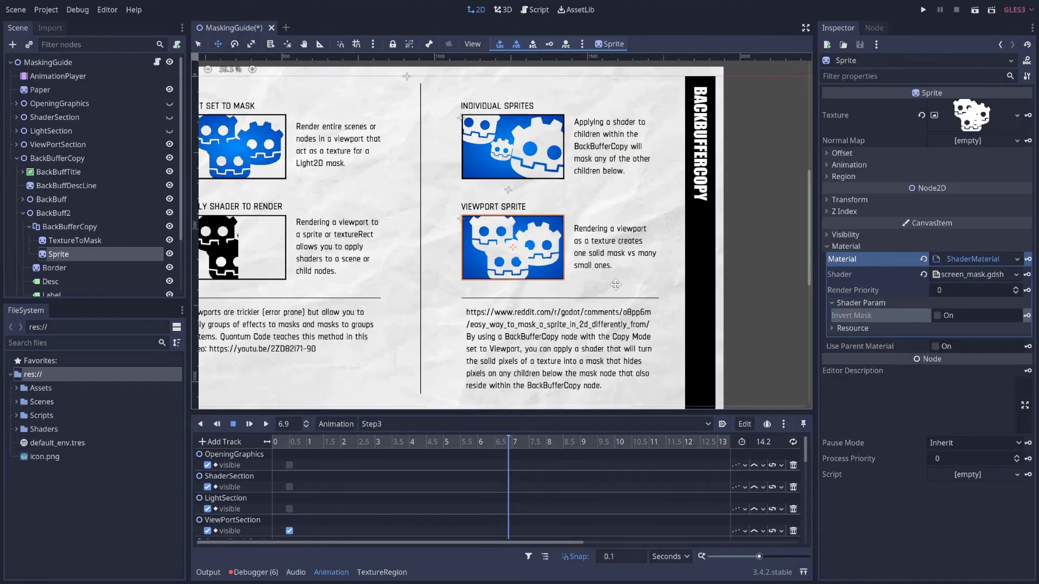
- Fold the BackBufferCopy node under BackBuff2 in the Scene dock
{"action": "left_click", "coordinate": [28, 227]}
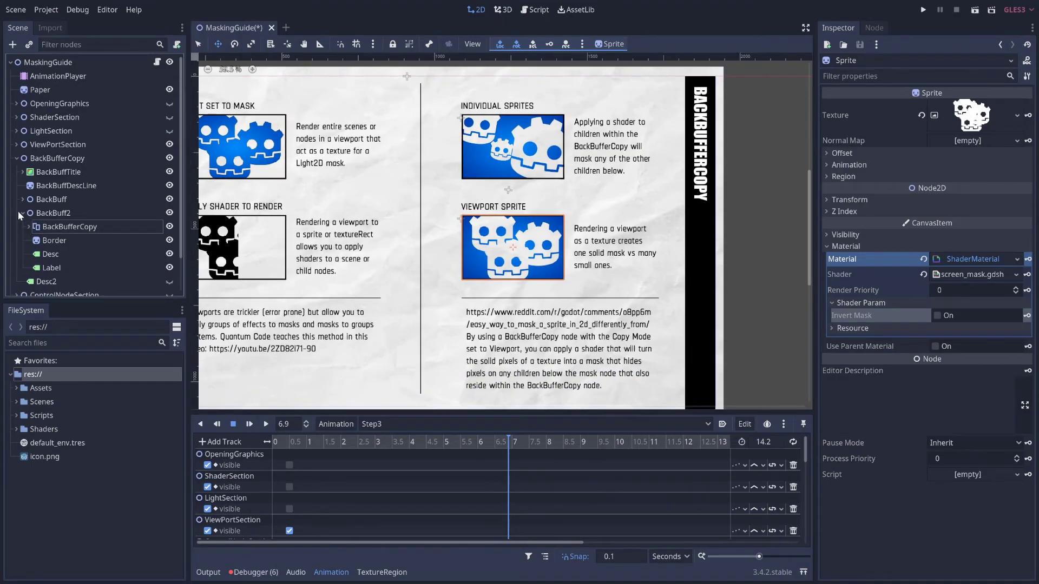